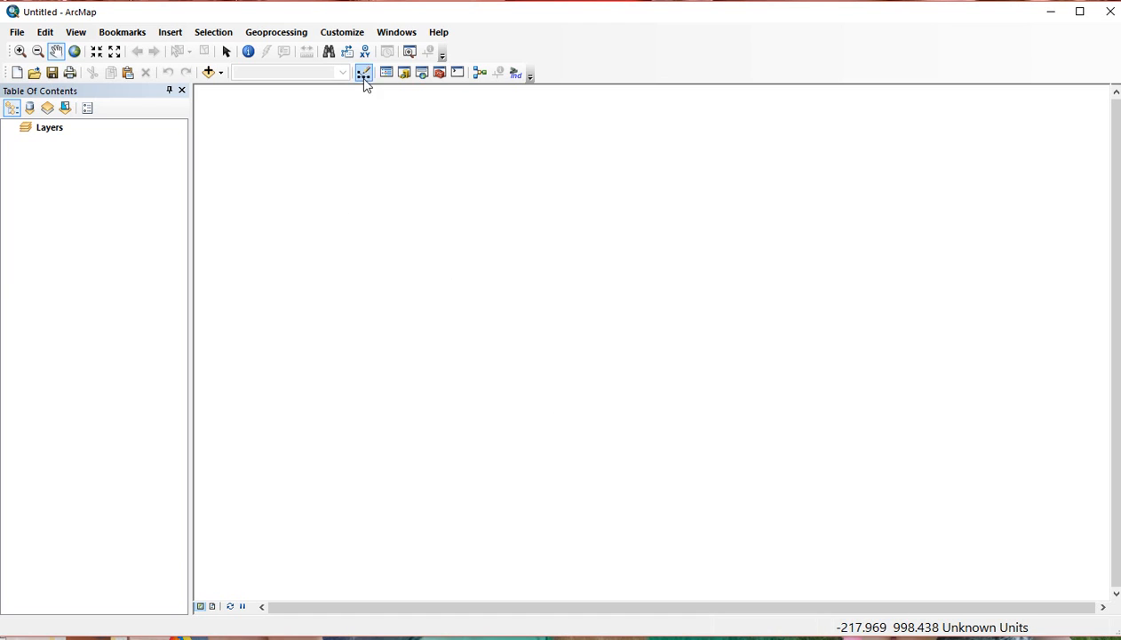
Show status bar coordinates in Decimal Degrees rounded to 5 decimal places through ArcMap Options.
click(344, 38)
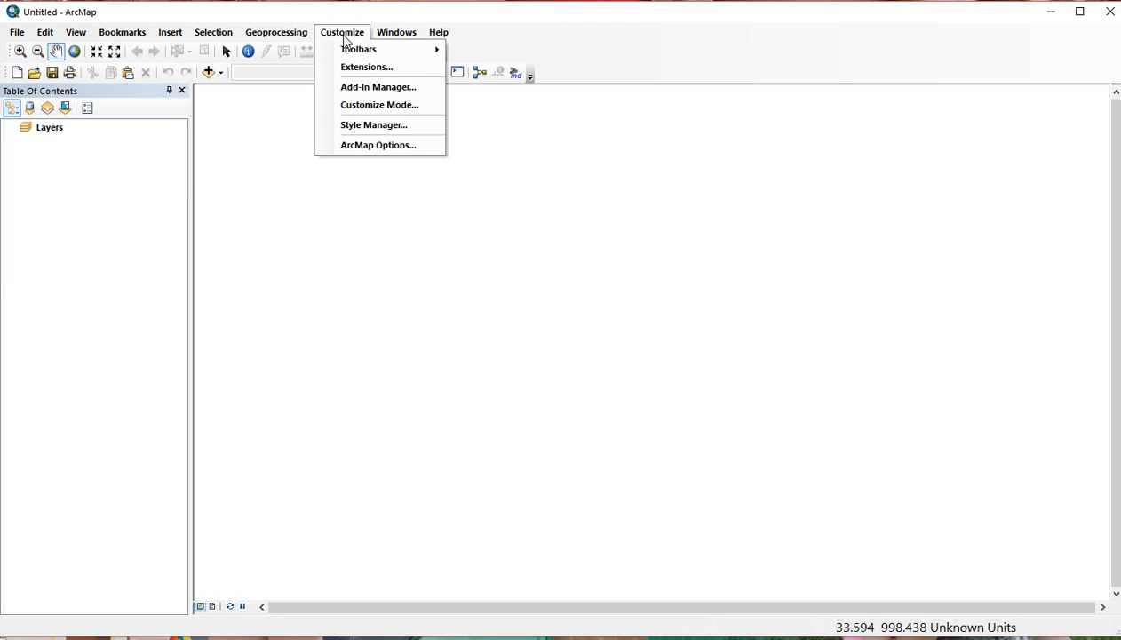
click(374, 145)
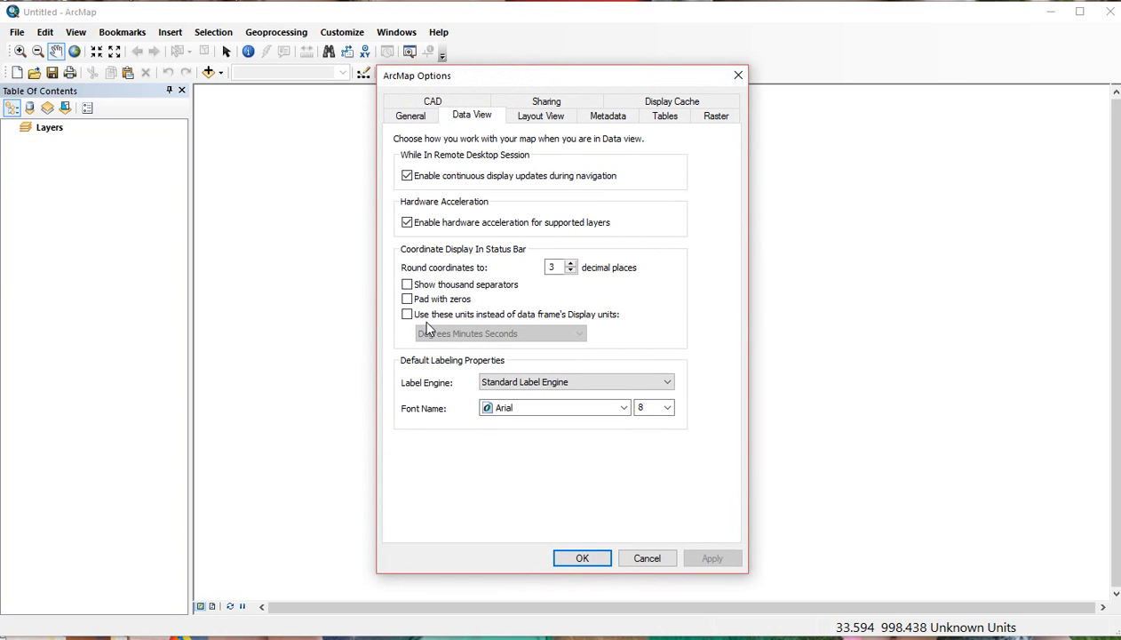
click(409, 318)
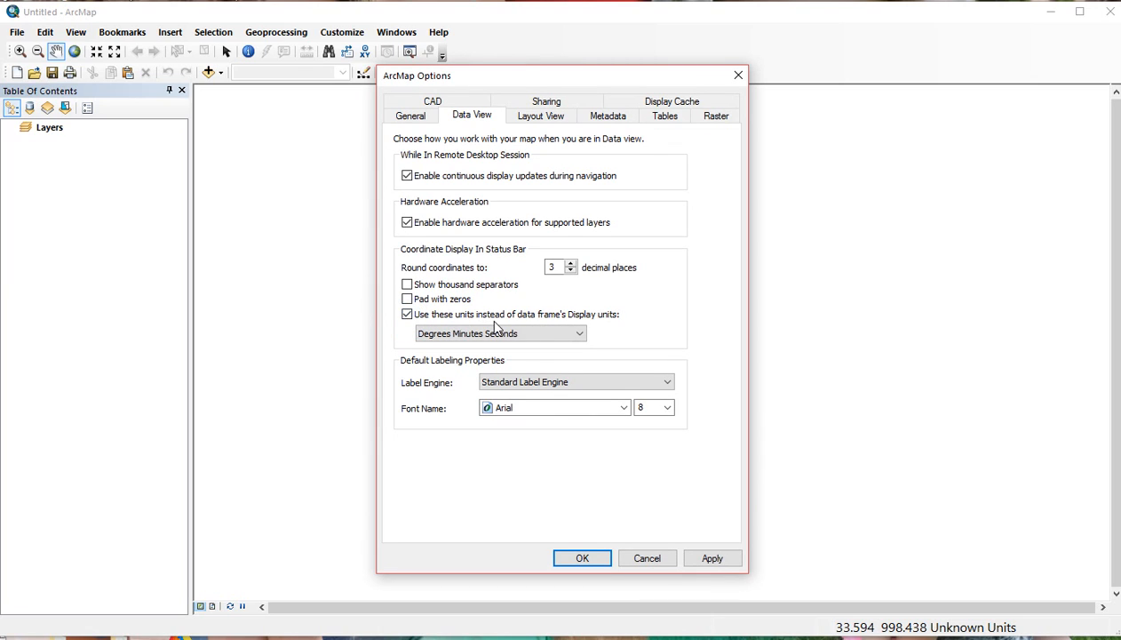
click(578, 333)
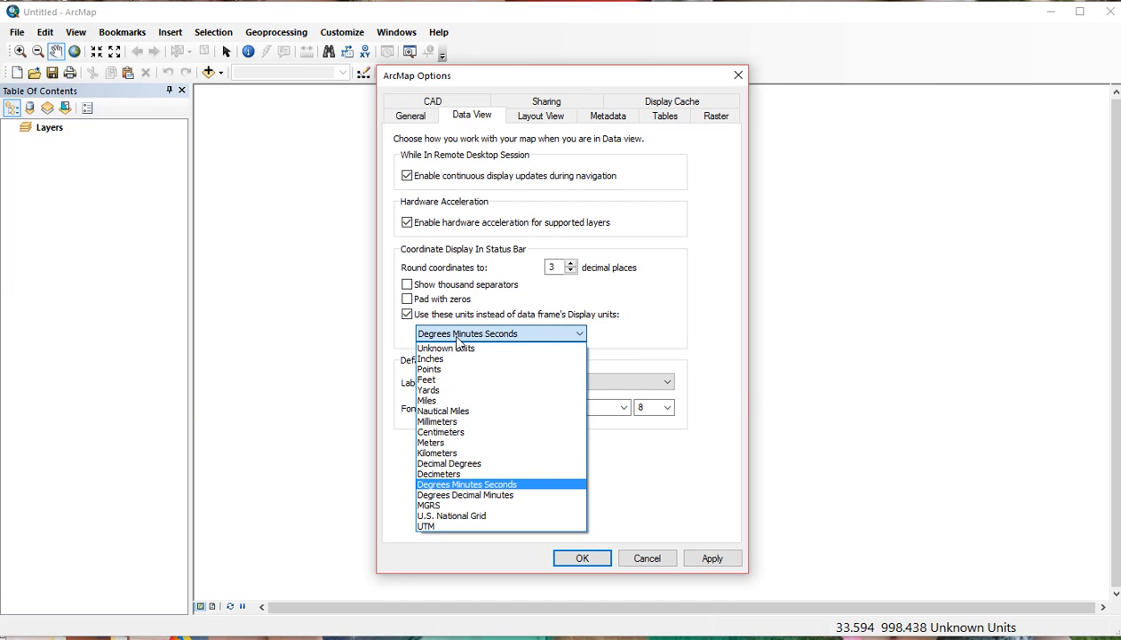
click(486, 464)
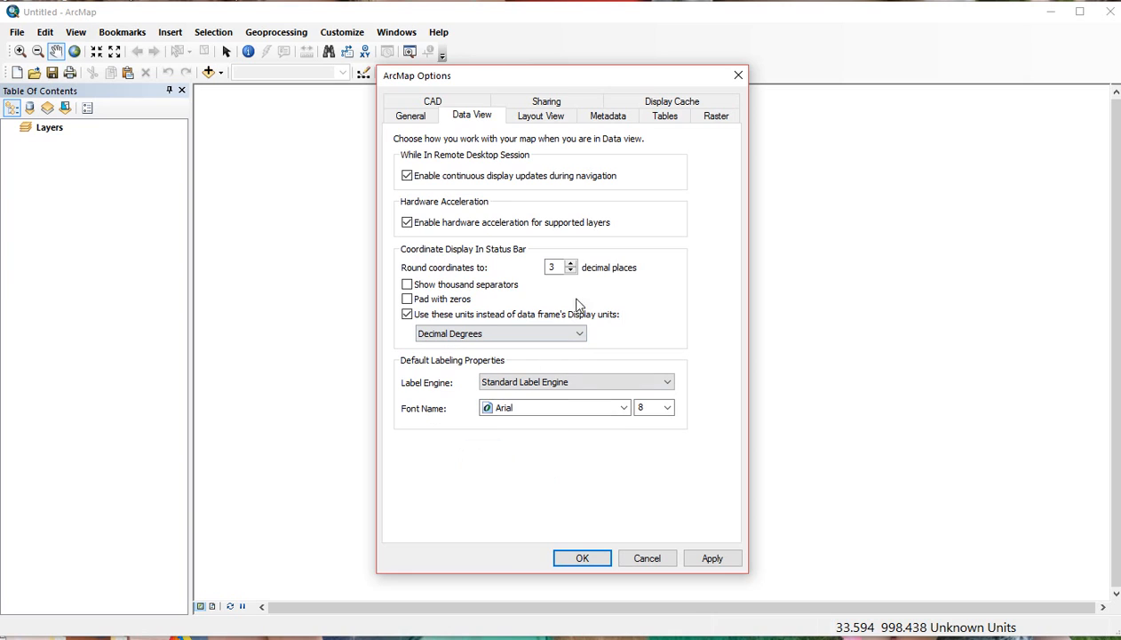
click(572, 264)
click(573, 264)
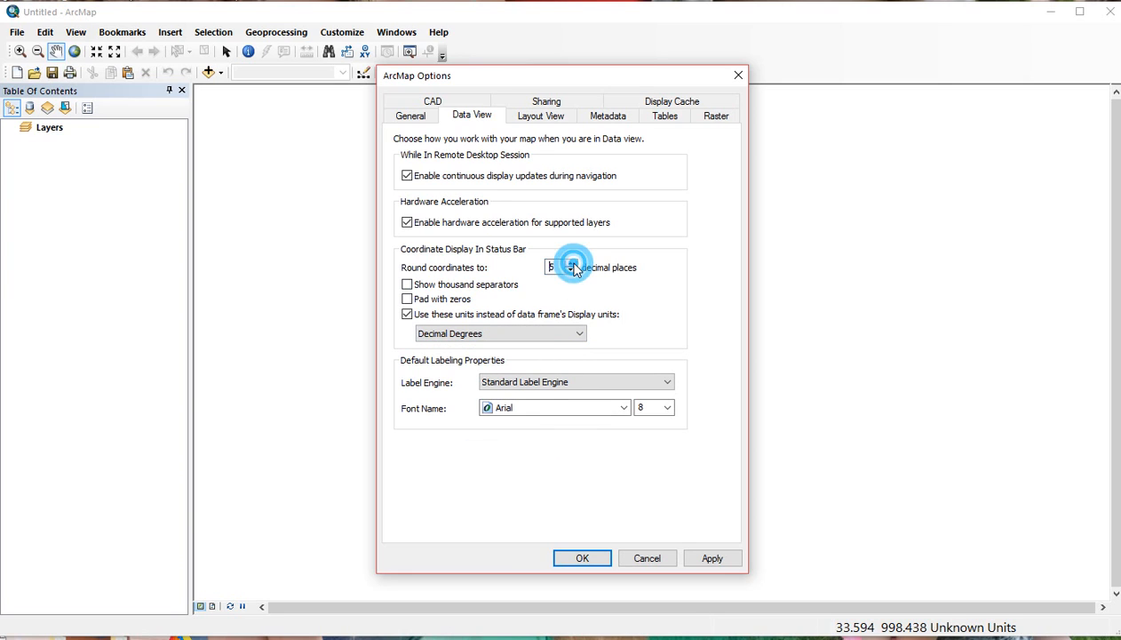
click(583, 558)
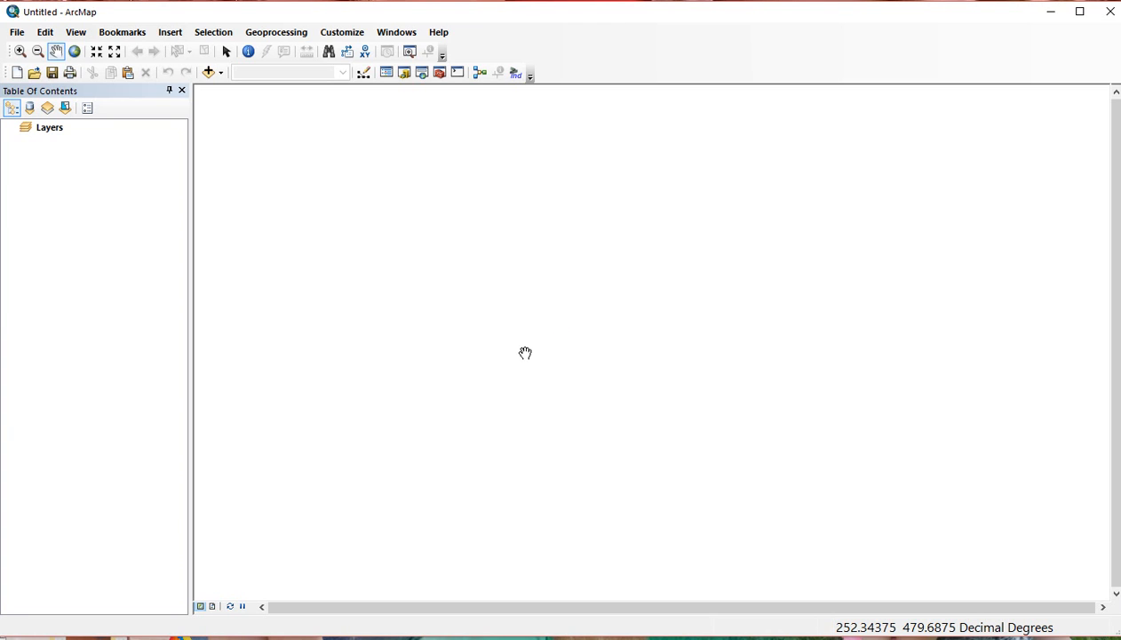
Open the Add Data window and begin a new folder connection.
click(209, 74)
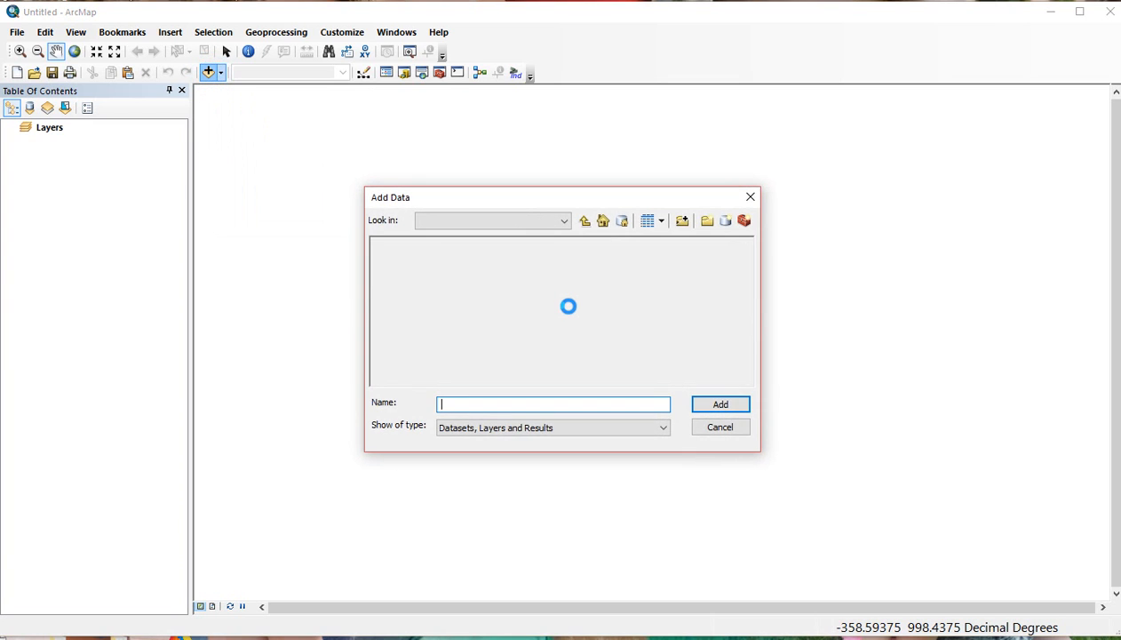
click(732, 432)
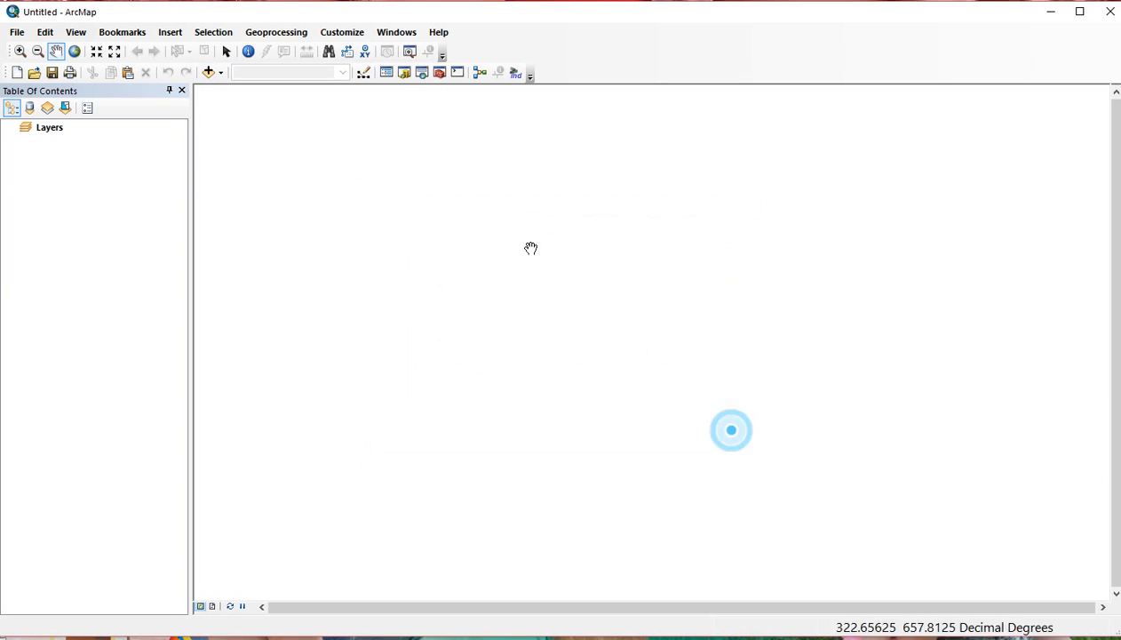
click(210, 74)
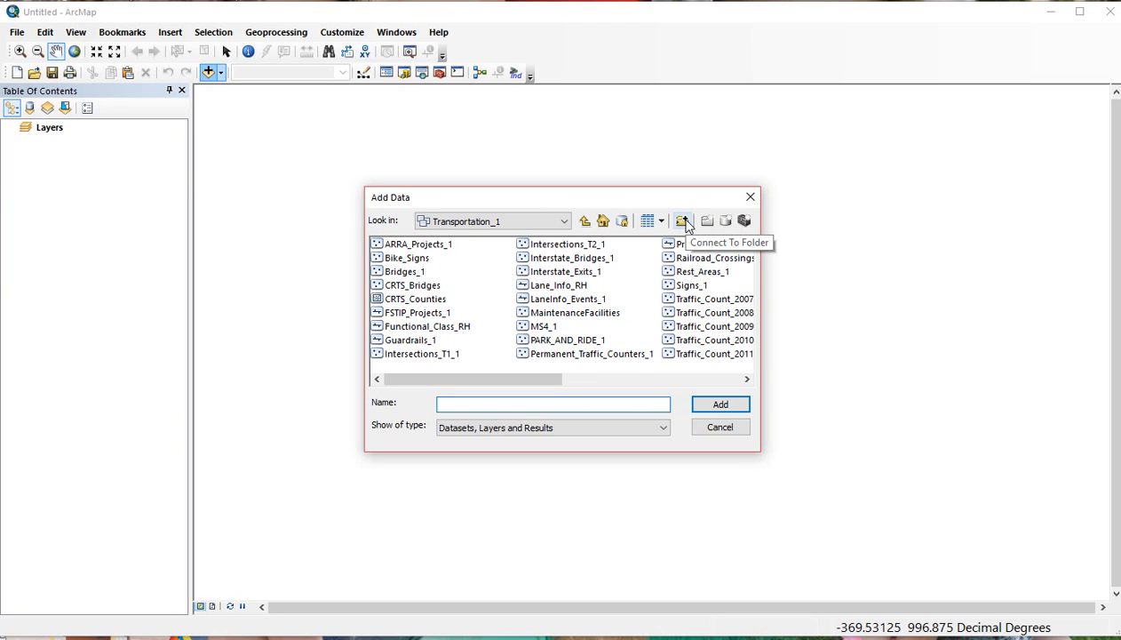
click(683, 222)
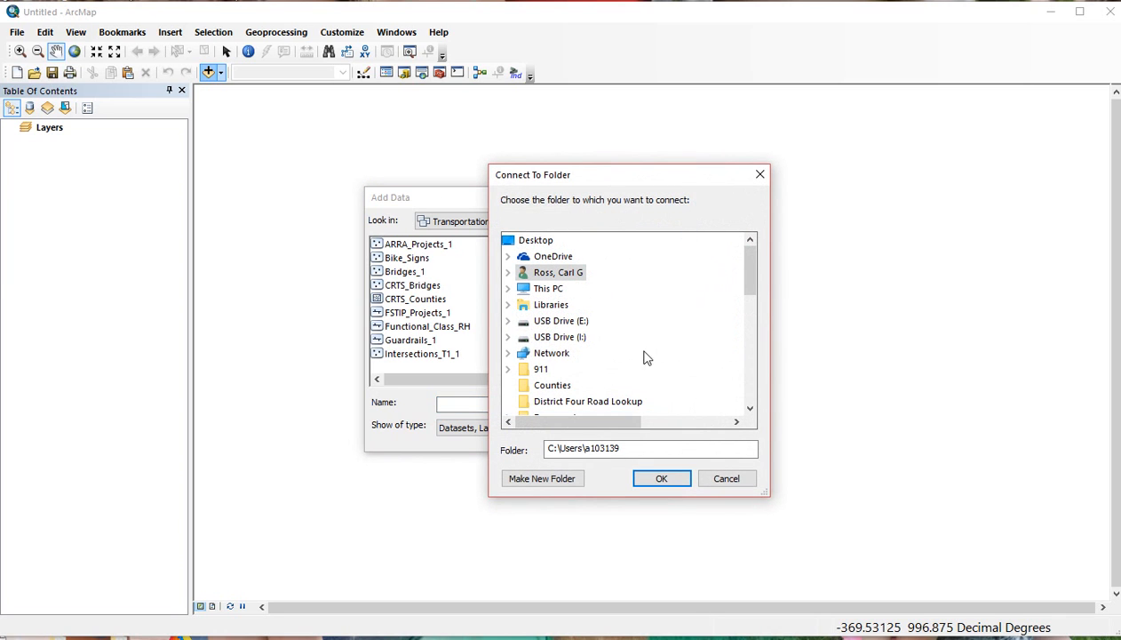
Connect to the GIS folder on the DOT DOH D4 Shared drive, then close Add Data.
double_click(548, 290)
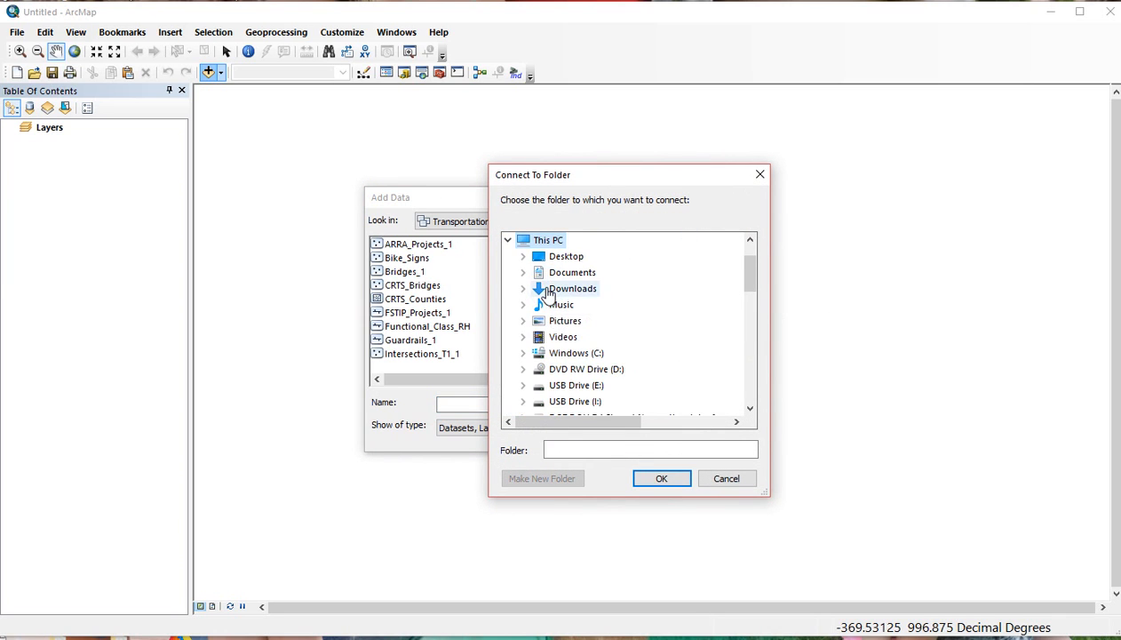
scroll(588, 357, down, 1)
double_click(592, 371)
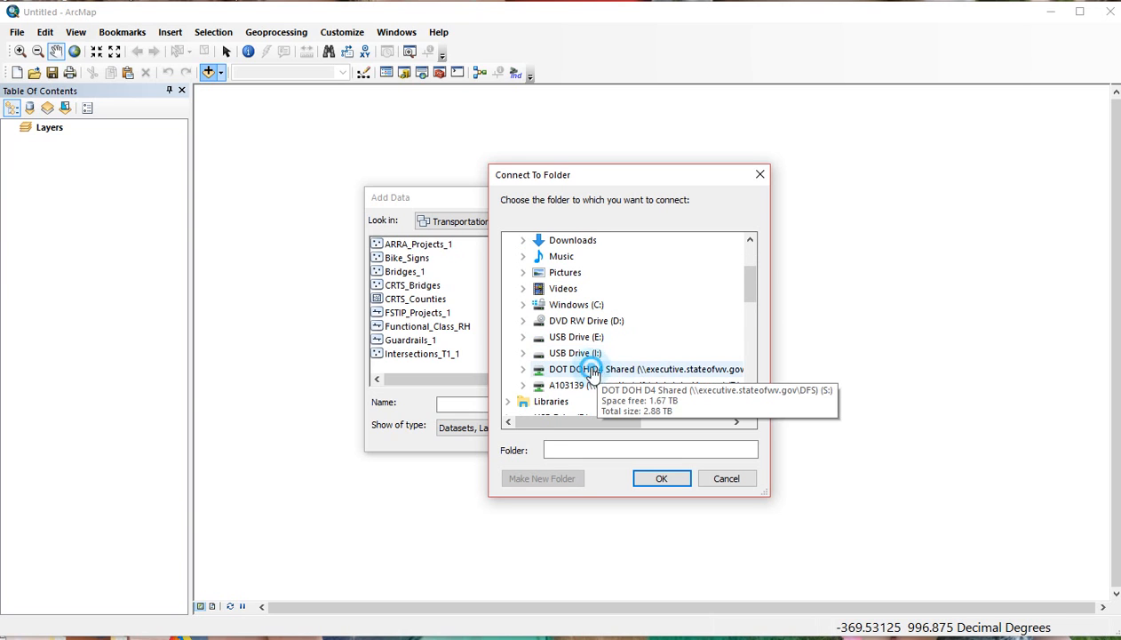
scroll(584, 322, down, 2)
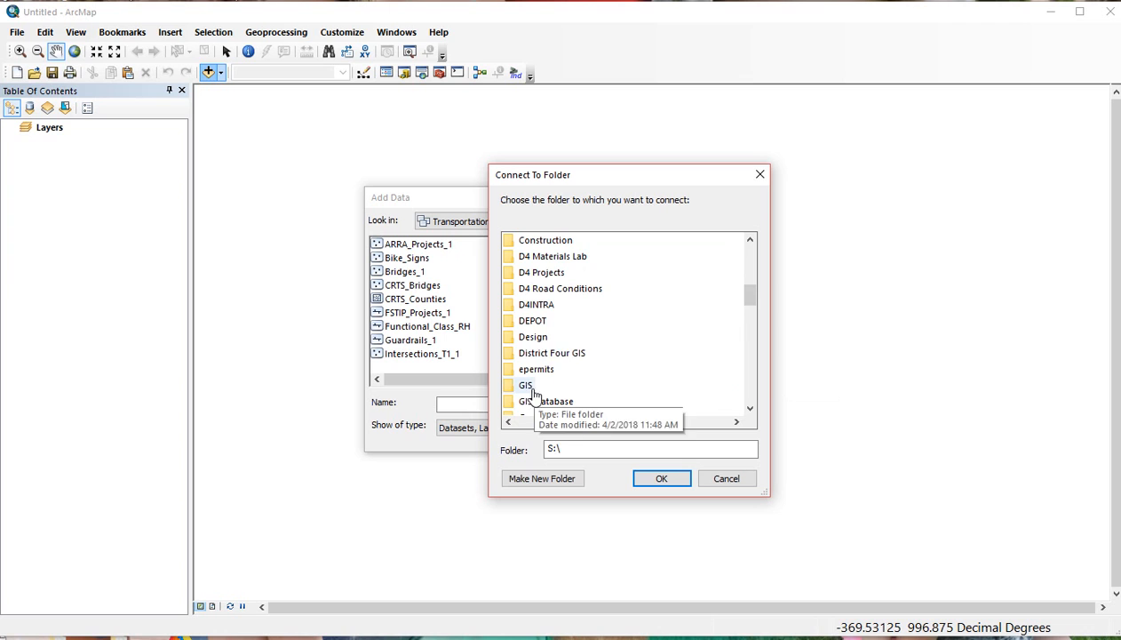
double_click(582, 386)
scroll(615, 306, down, 1)
scroll(613, 307, up, 3)
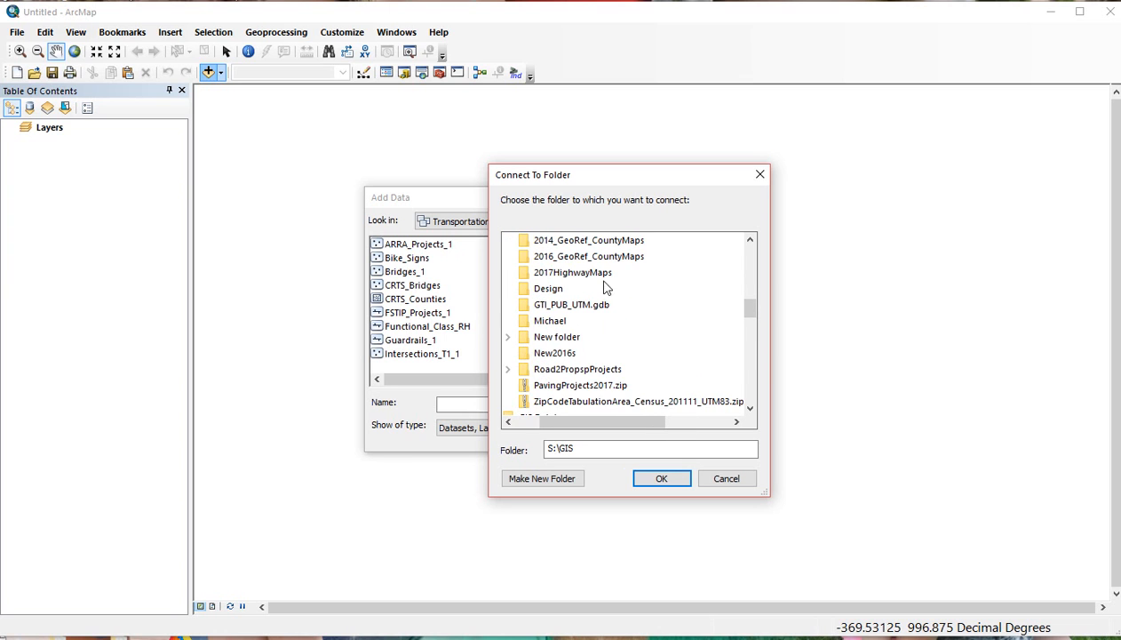
click(665, 478)
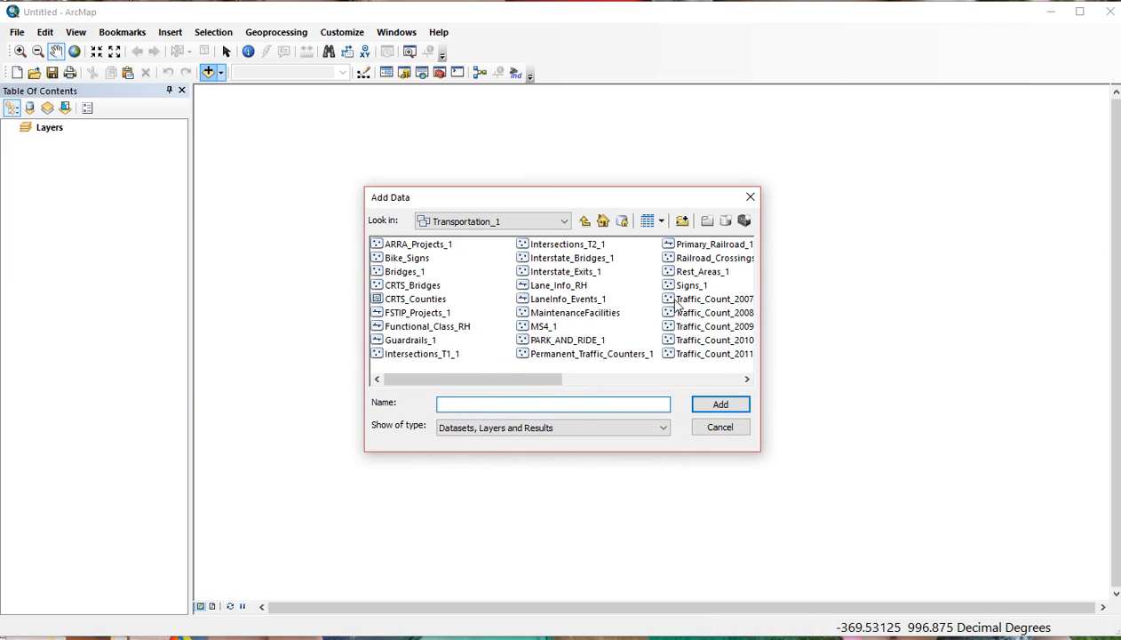
click(724, 430)
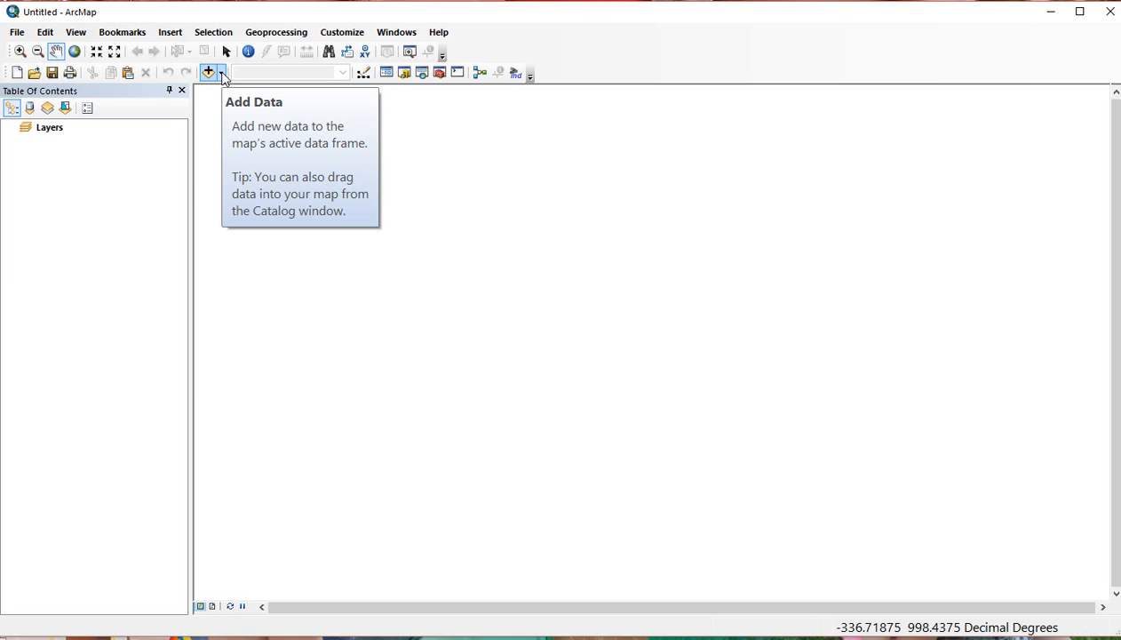
Browse the basemap gallery without adding one, then reopen Add Data on Transportation_1.
click(221, 75)
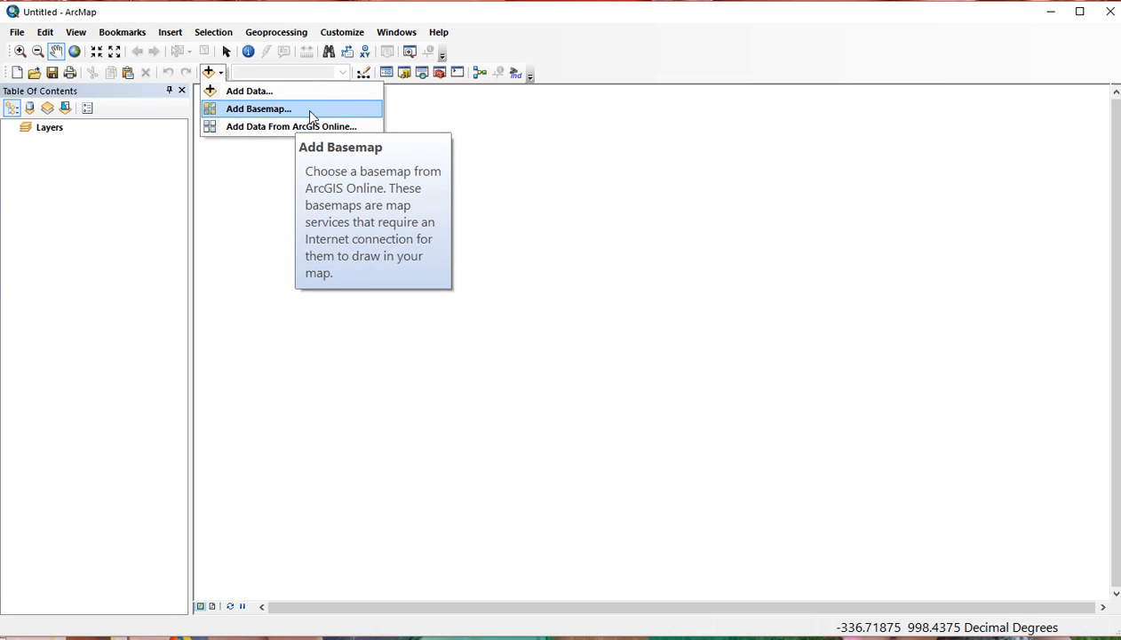
click(307, 110)
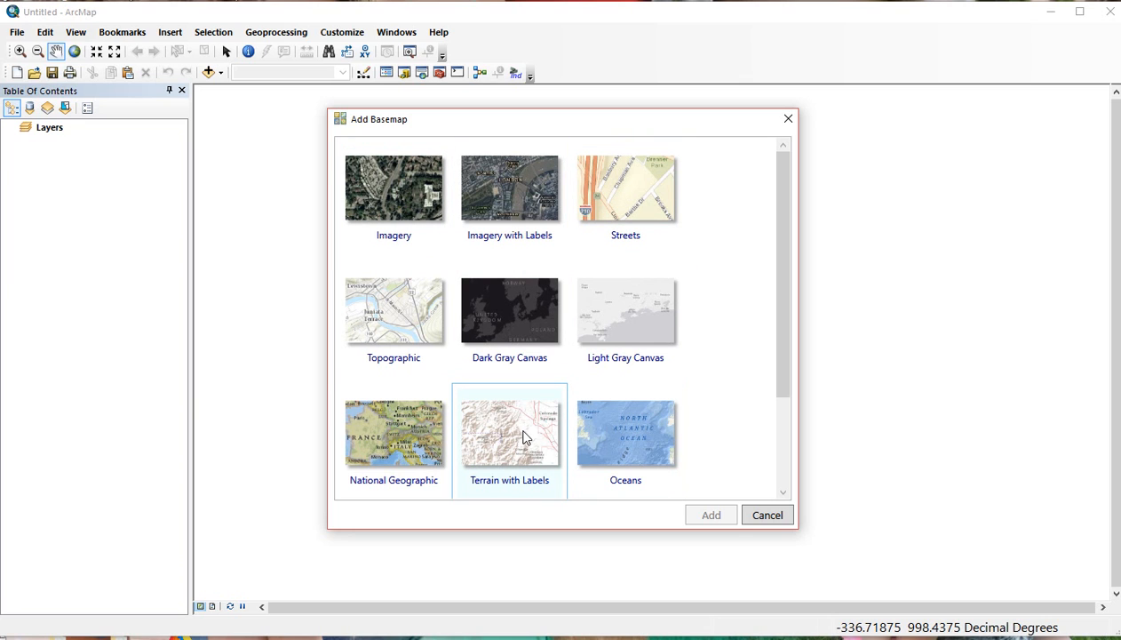
scroll(527, 426, down, 1)
scroll(500, 354, down, 1)
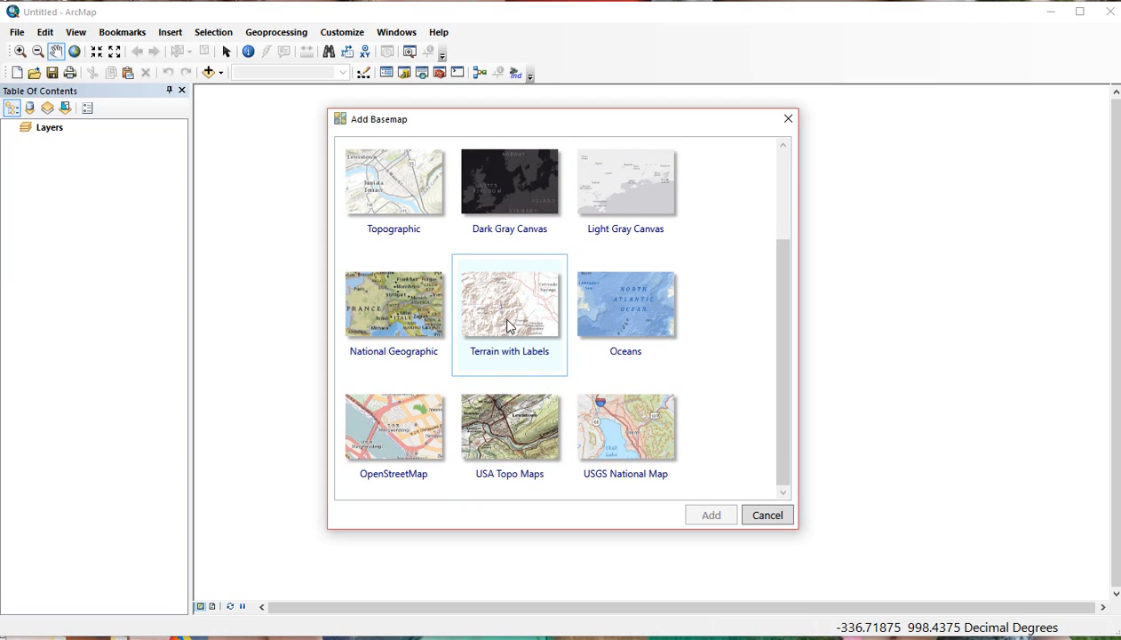
scroll(509, 325, up, 2)
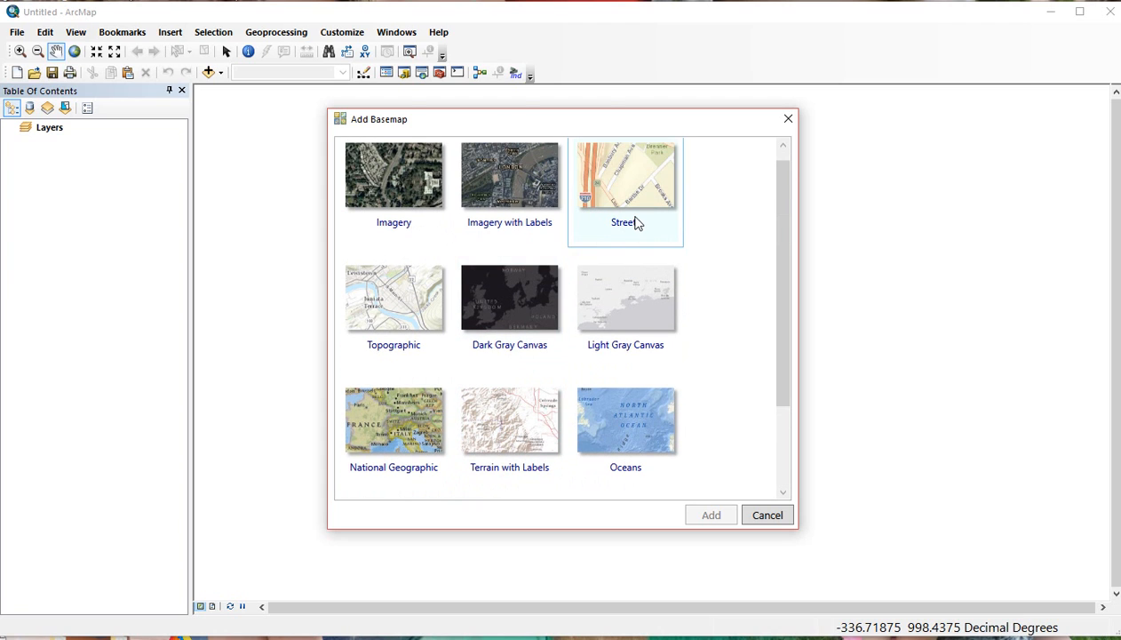
scroll(586, 284, down, 2)
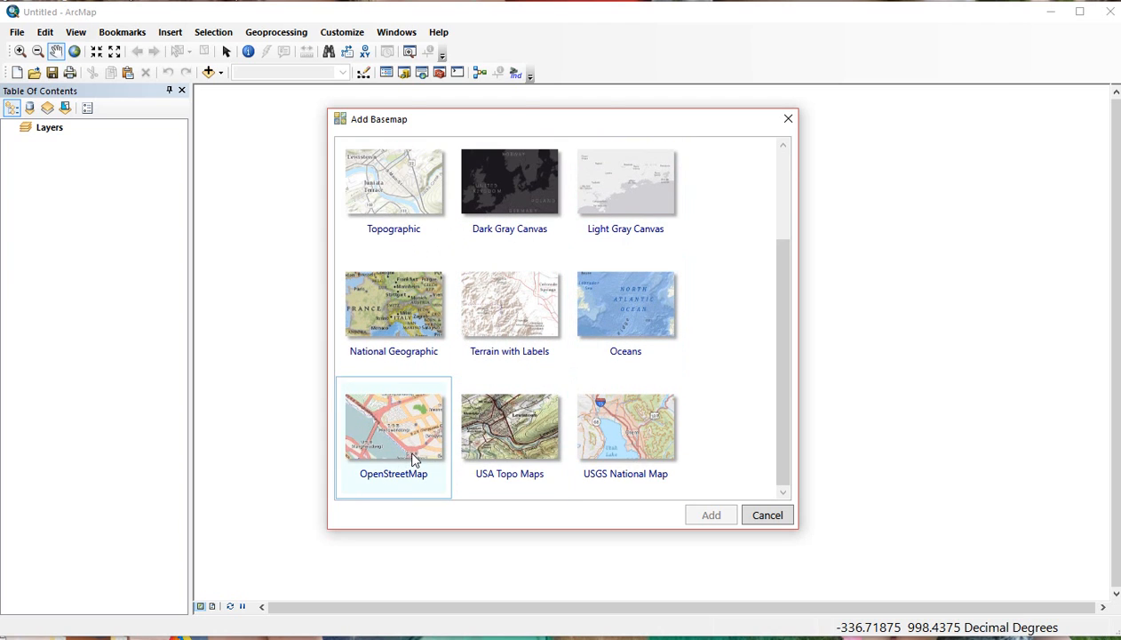
click(776, 521)
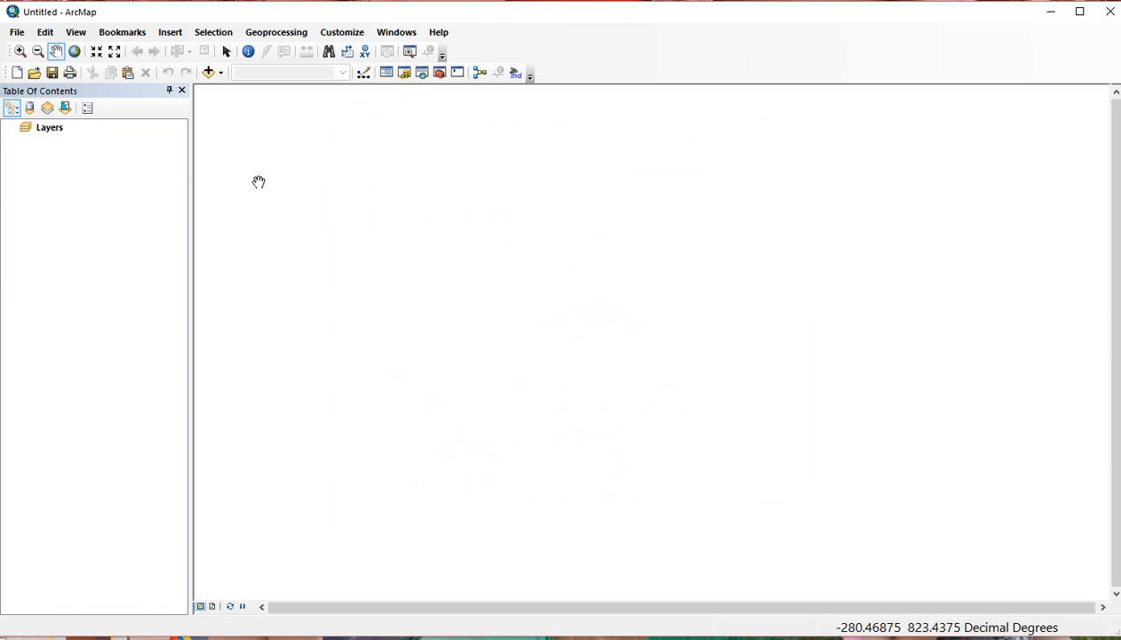
click(206, 73)
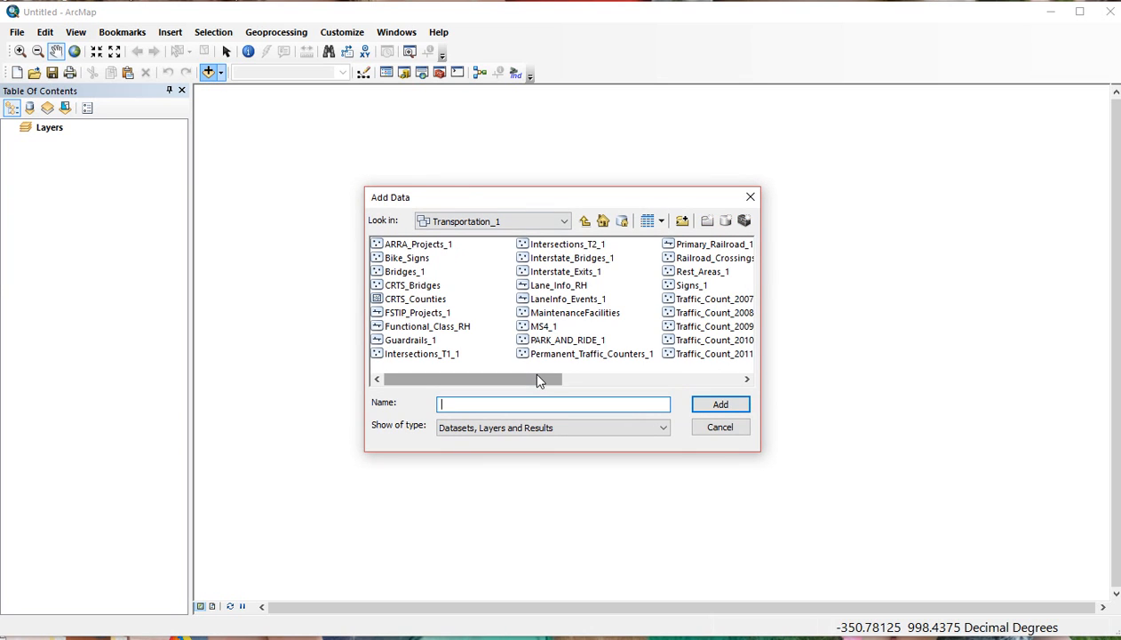
Add Counties_1 from the Boundaries_1 dataset in GTI_PUB_UTM.gdb to the map.
click(584, 220)
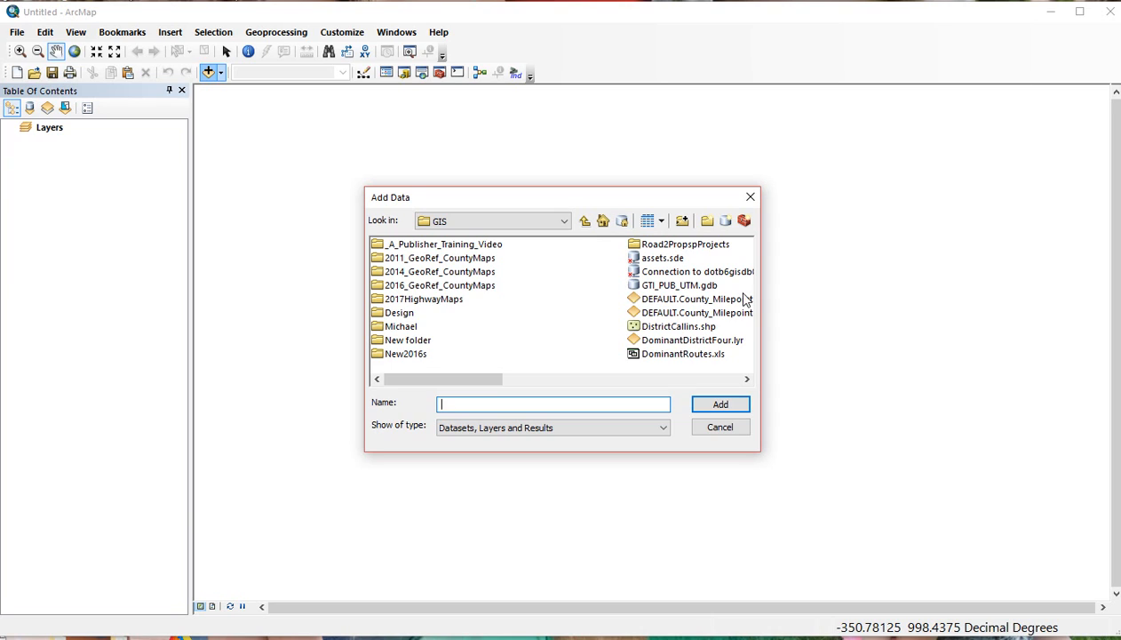
double_click(647, 286)
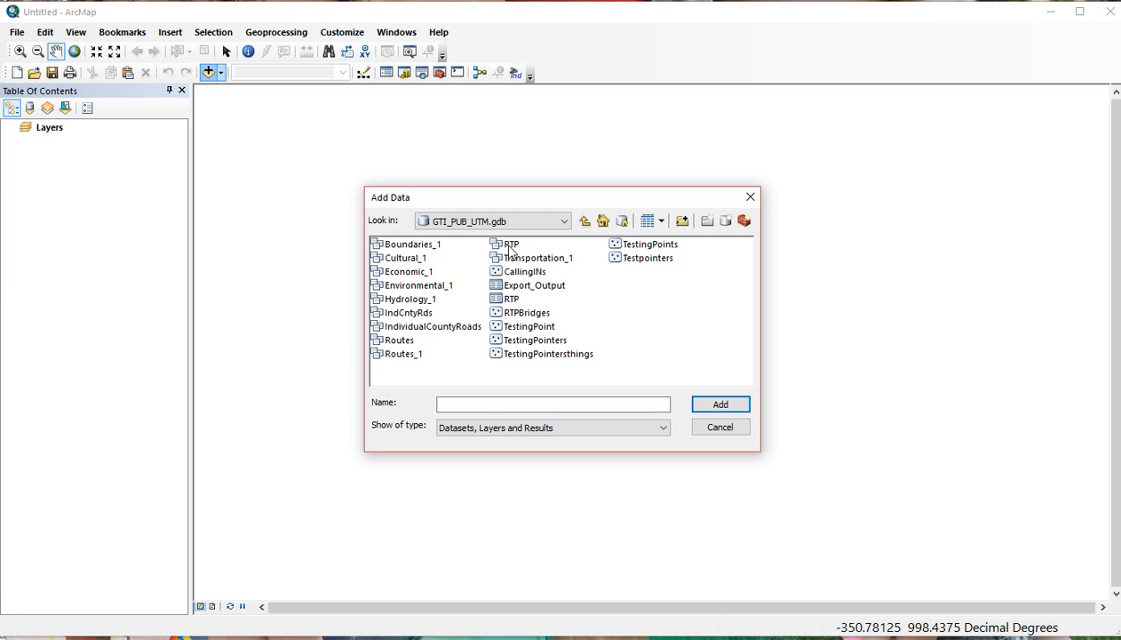
double_click(421, 247)
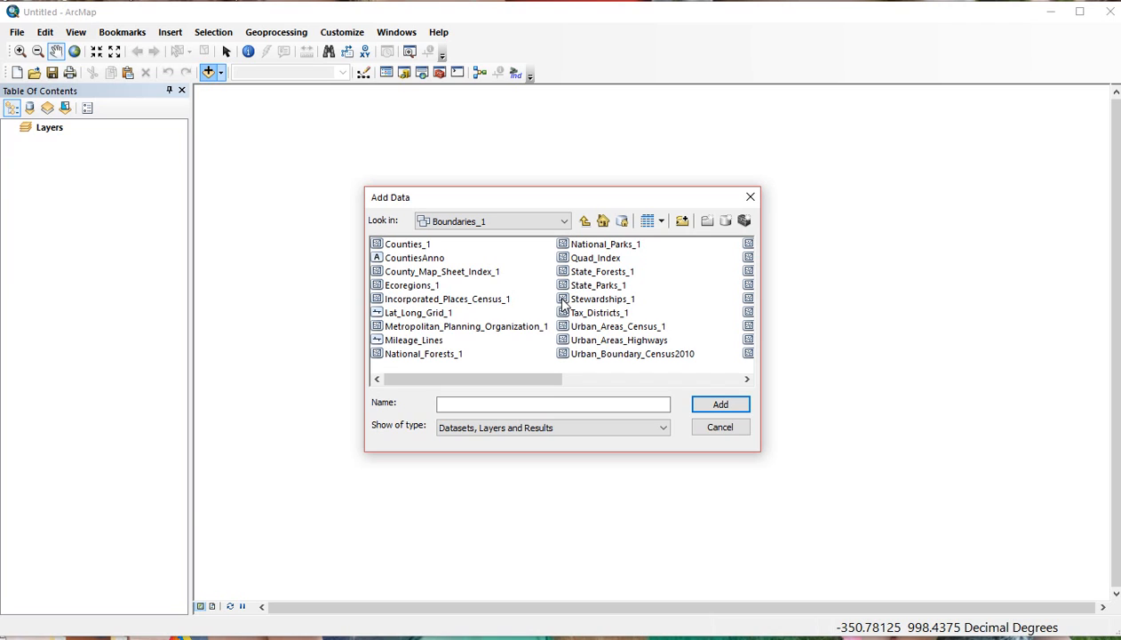
click(399, 247)
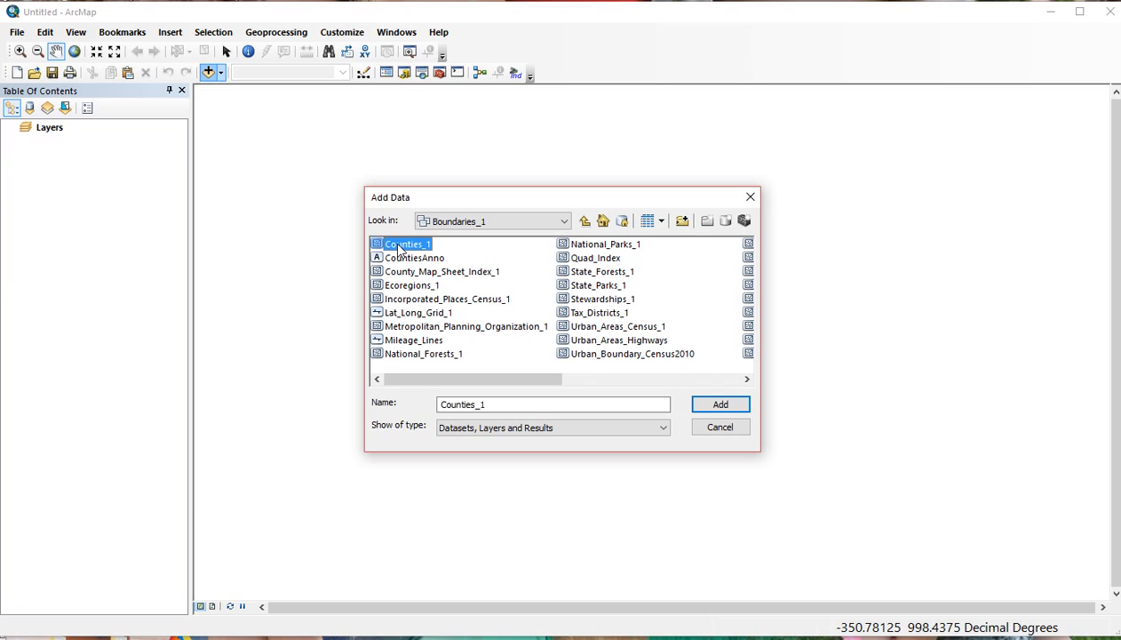
click(721, 403)
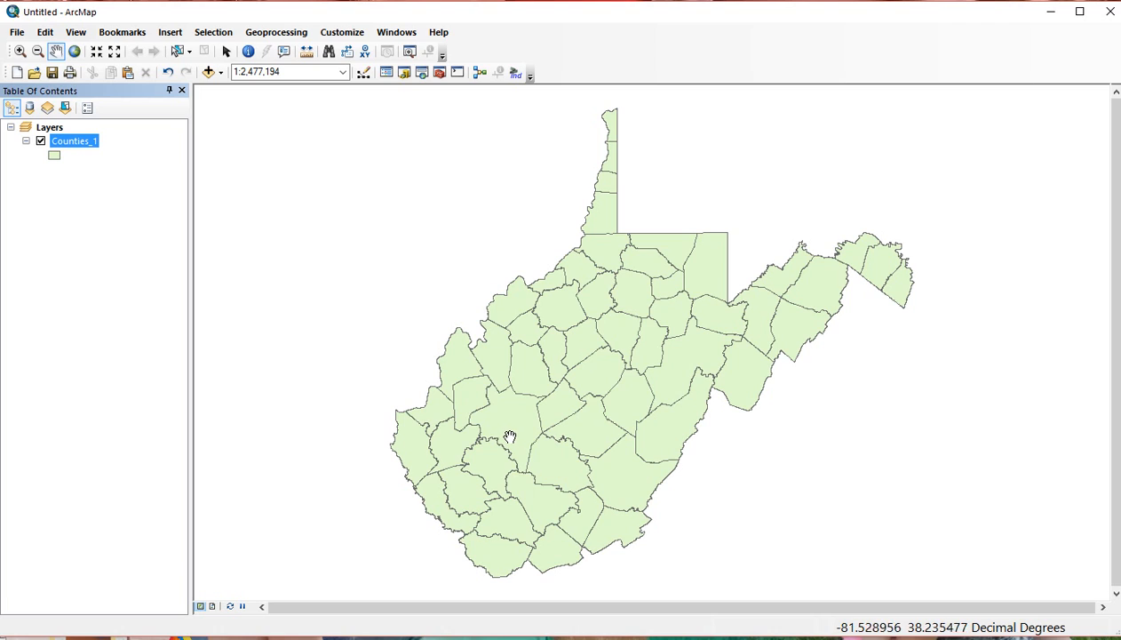
Give Counties_1 no fill and black outlines 1 point wide.
click(55, 158)
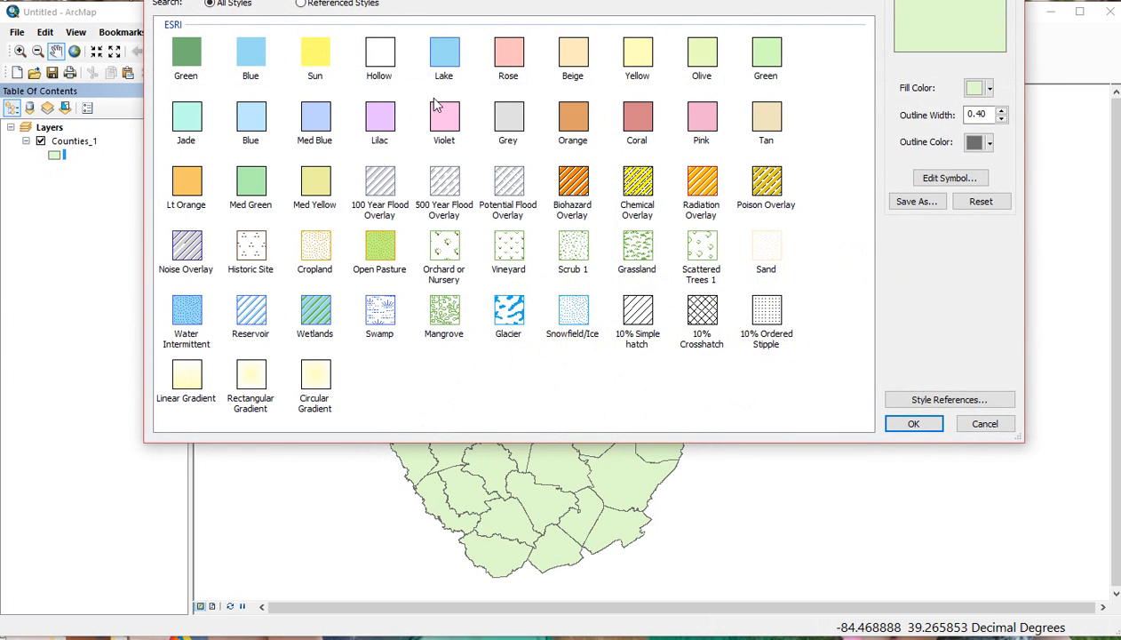
click(990, 90)
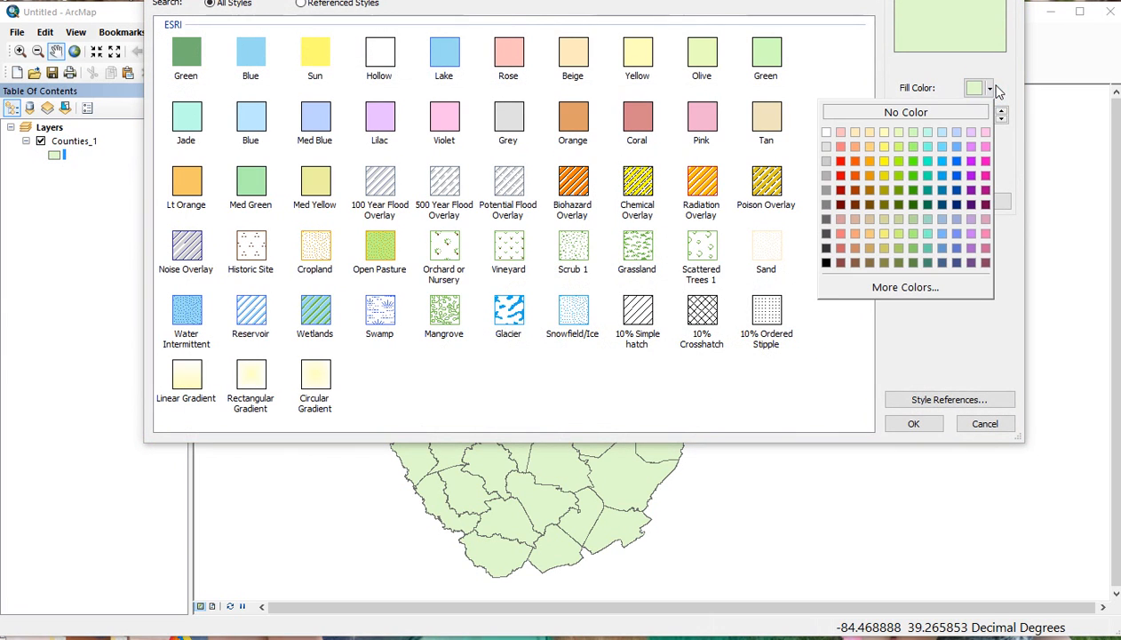
click(916, 113)
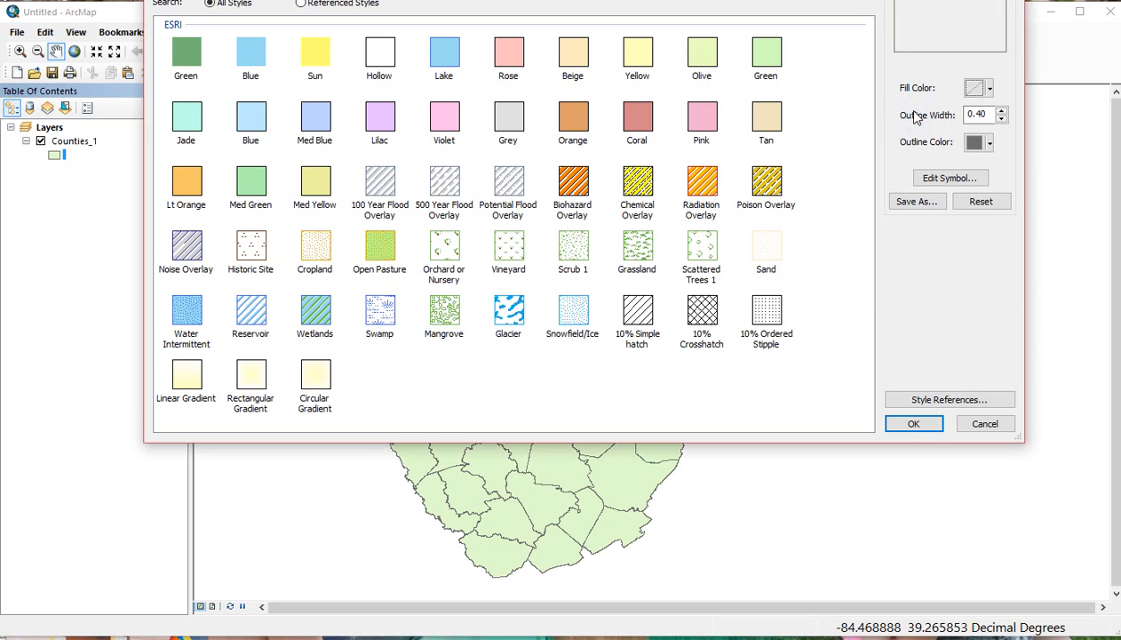
click(992, 144)
click(828, 313)
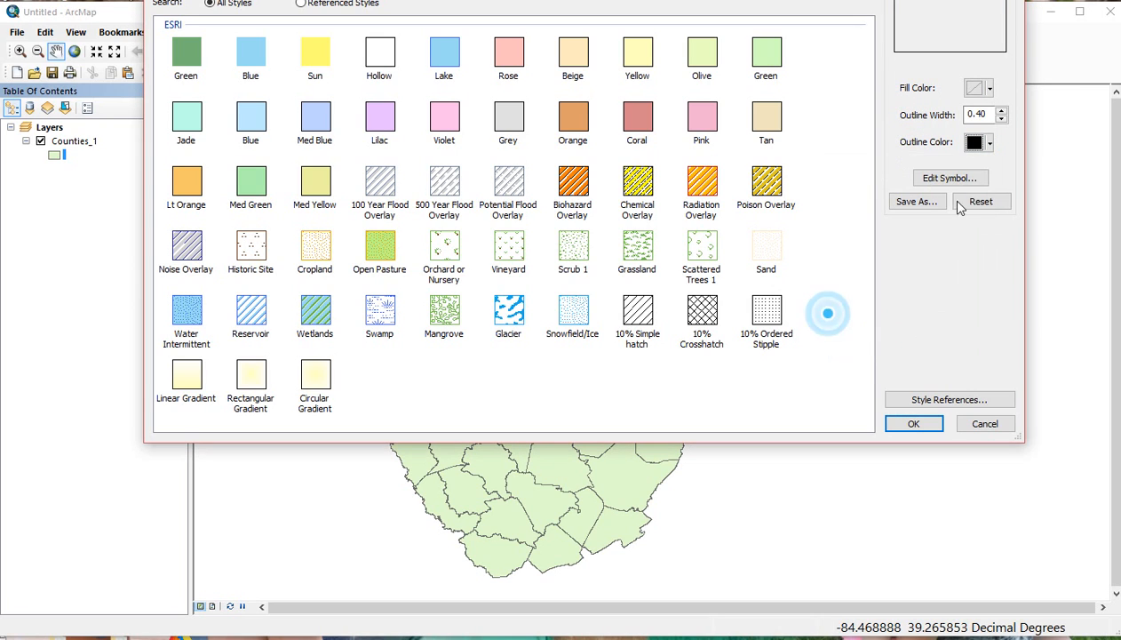
click(1004, 111)
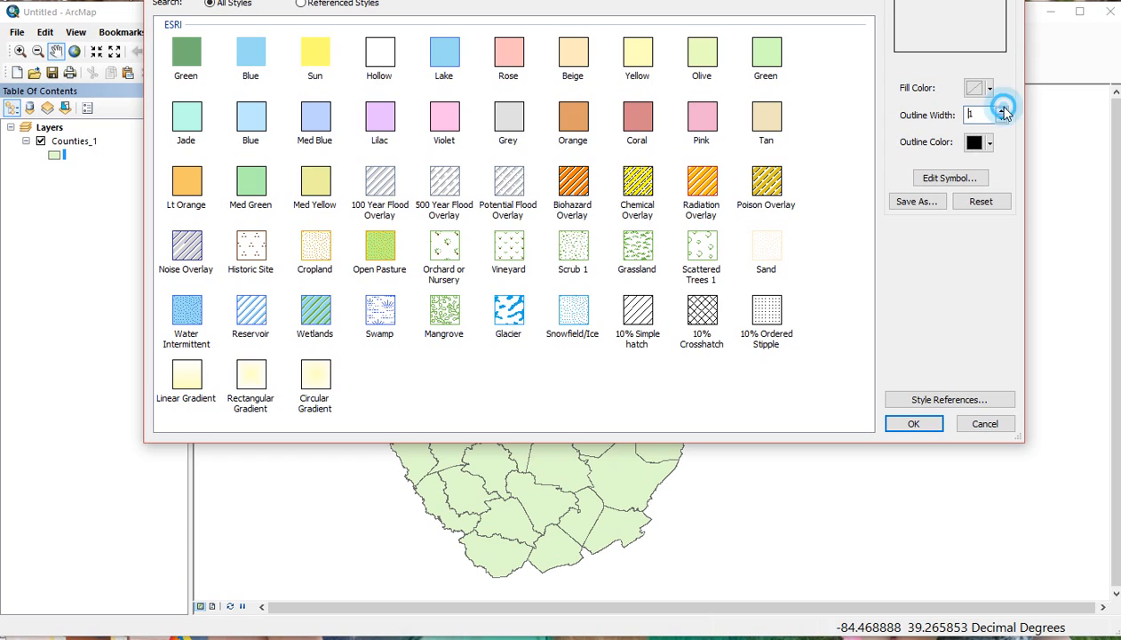
click(911, 425)
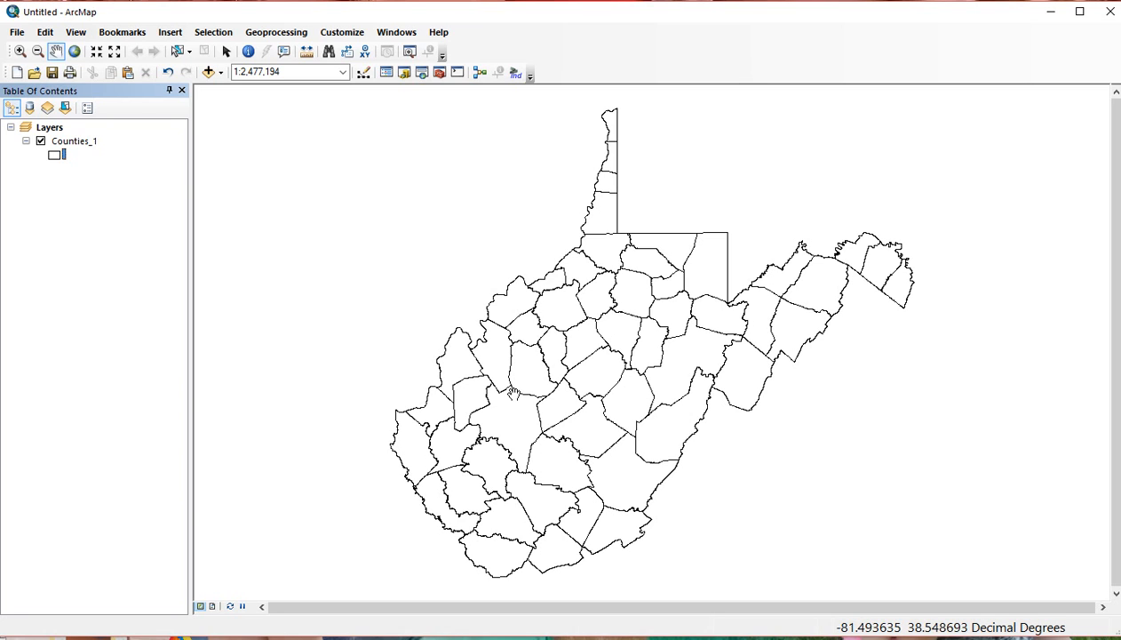
click(92, 142)
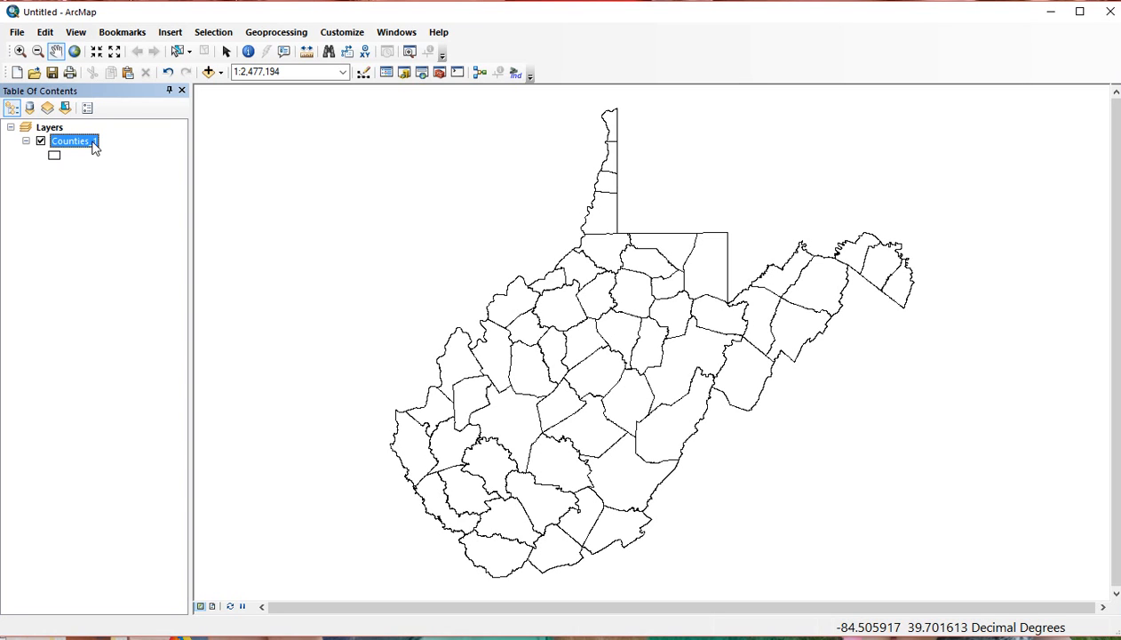
Add the WVDOH_Districts_1 layer to the map, then bring up the Counties_1 fill colour choices.
click(208, 72)
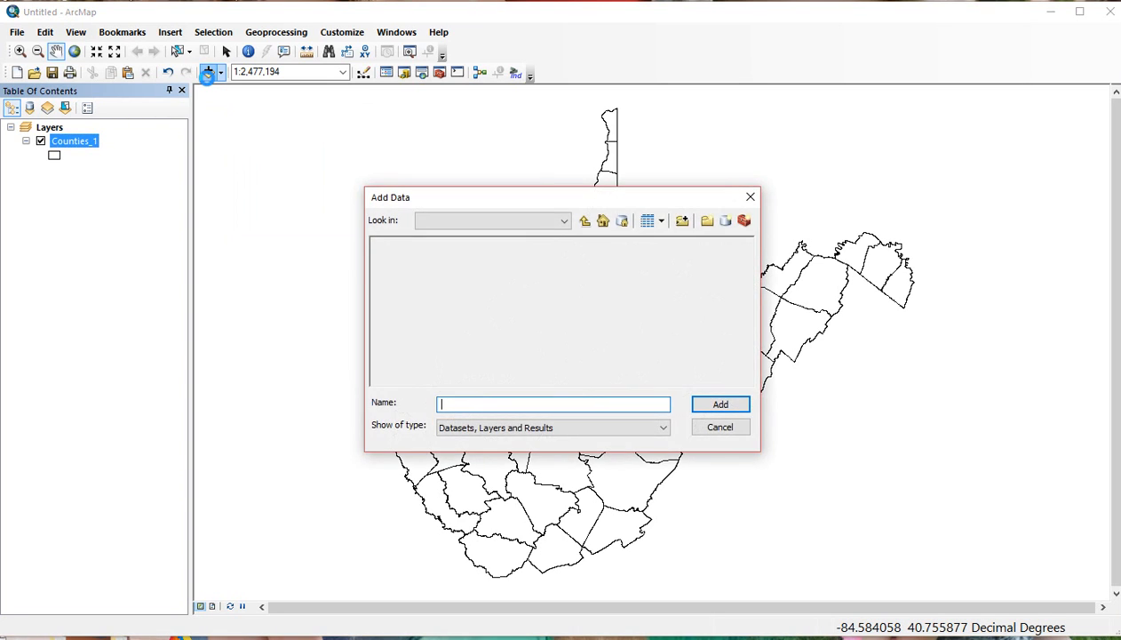
drag(528, 380, 689, 350)
click(584, 258)
click(585, 259)
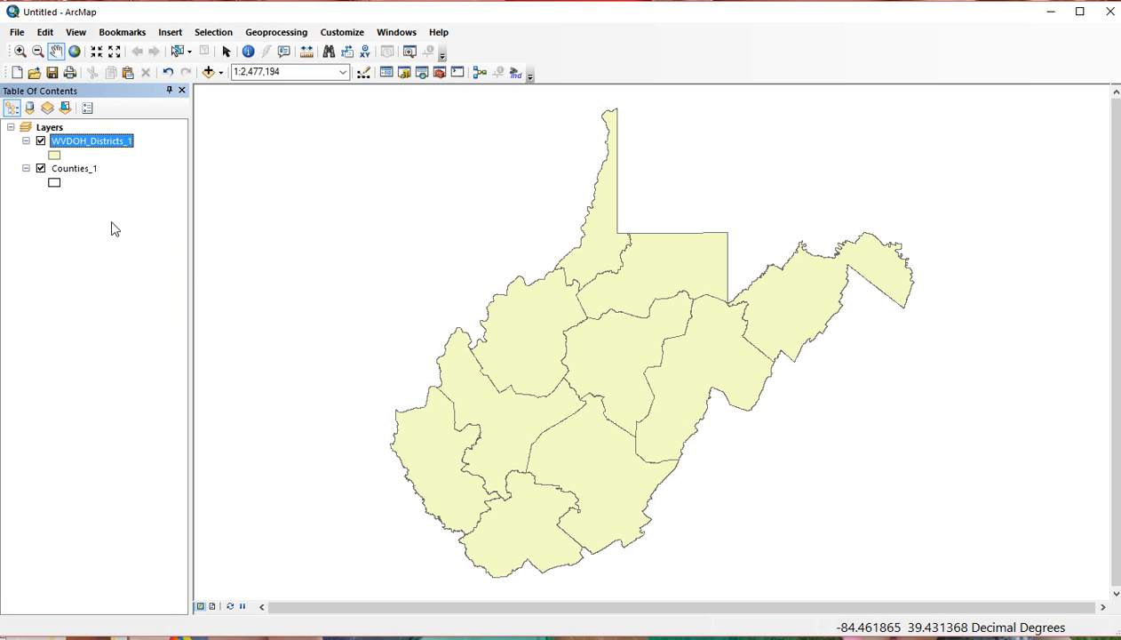
click(54, 183)
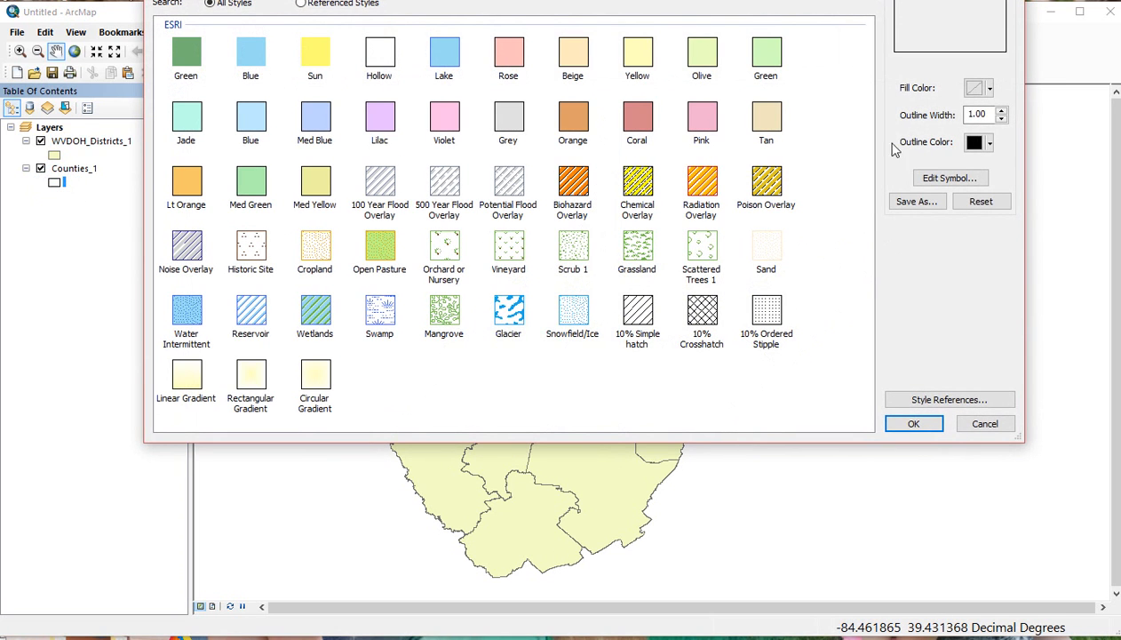
click(986, 89)
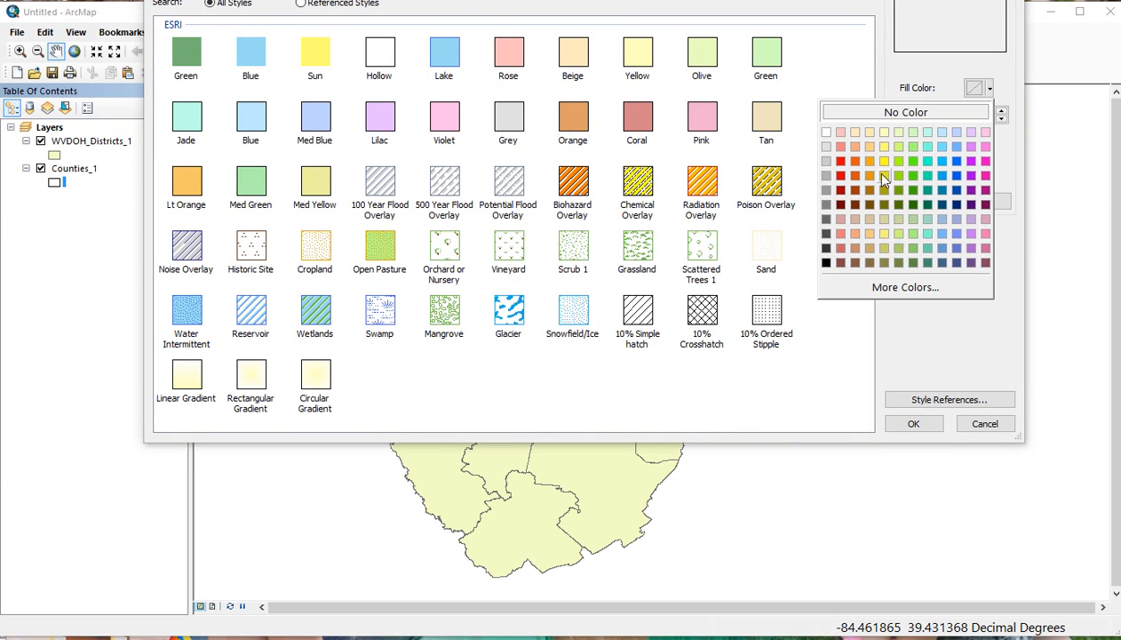
Fill the Counties_1 symbol with solid red.
click(840, 161)
click(914, 424)
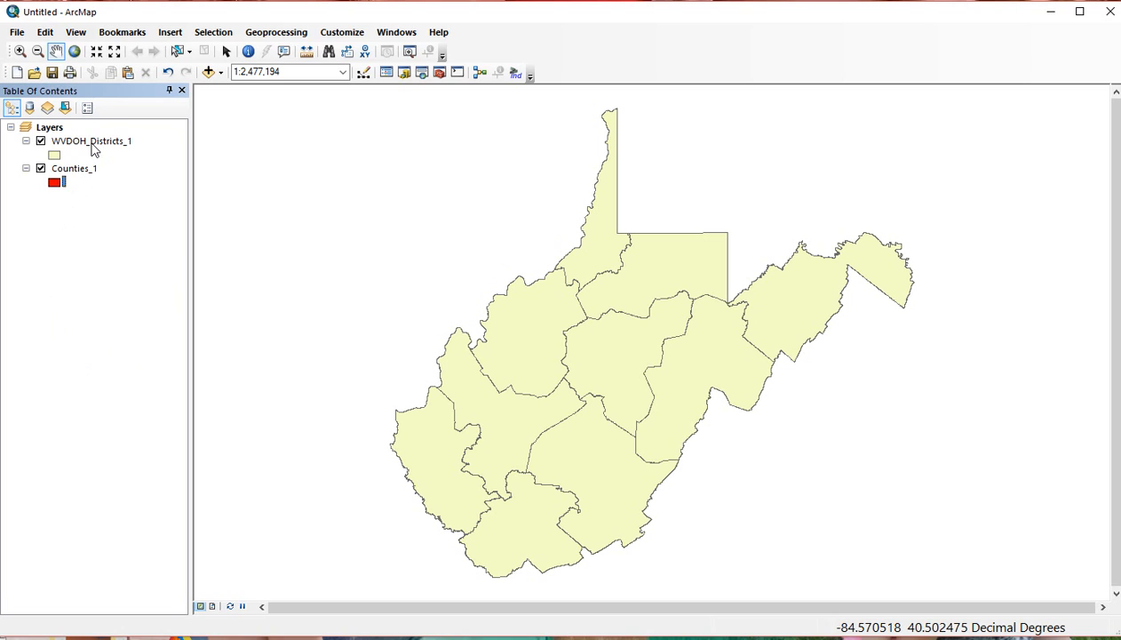
Drag WVDOH_Districts_1 beneath Counties_1 in the Table of Contents.
drag(93, 144, 113, 187)
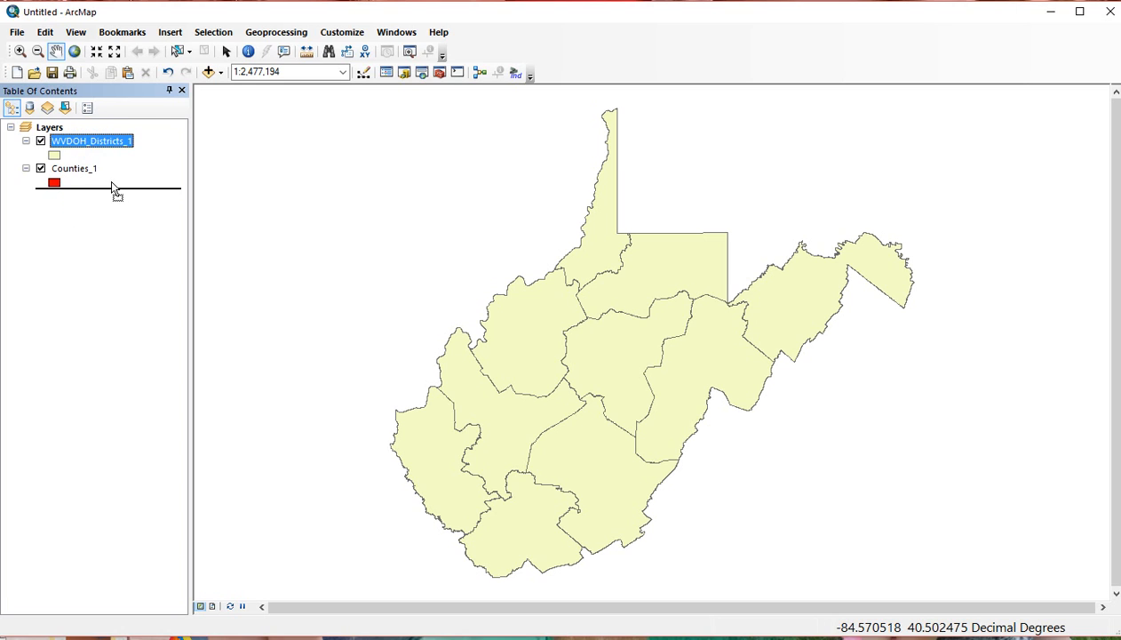
drag(112, 187, 113, 188)
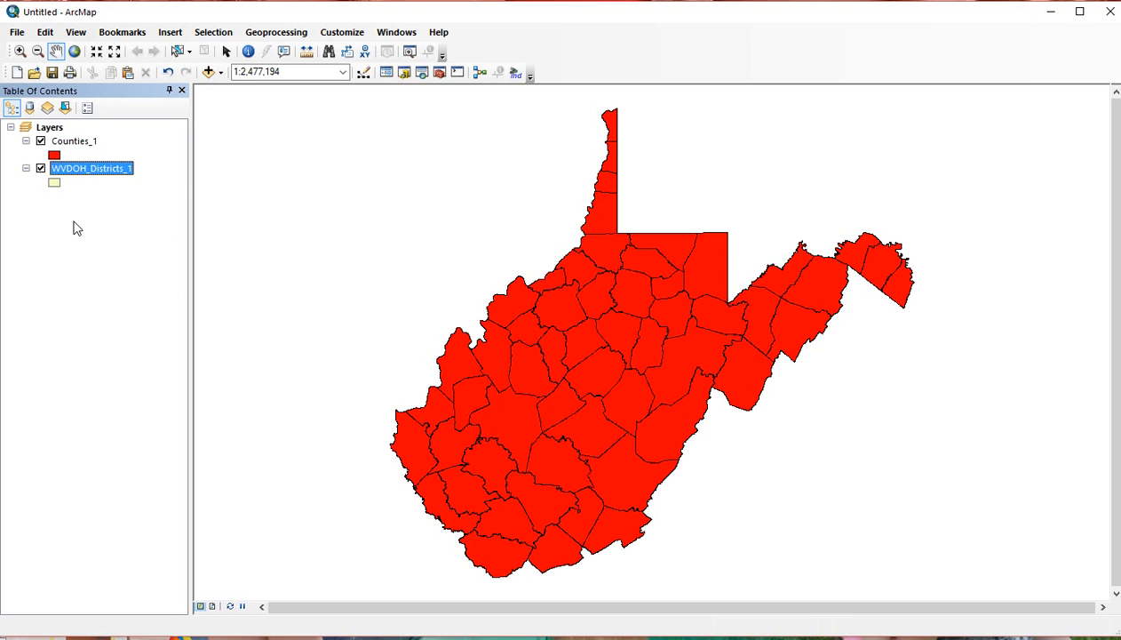
click(54, 158)
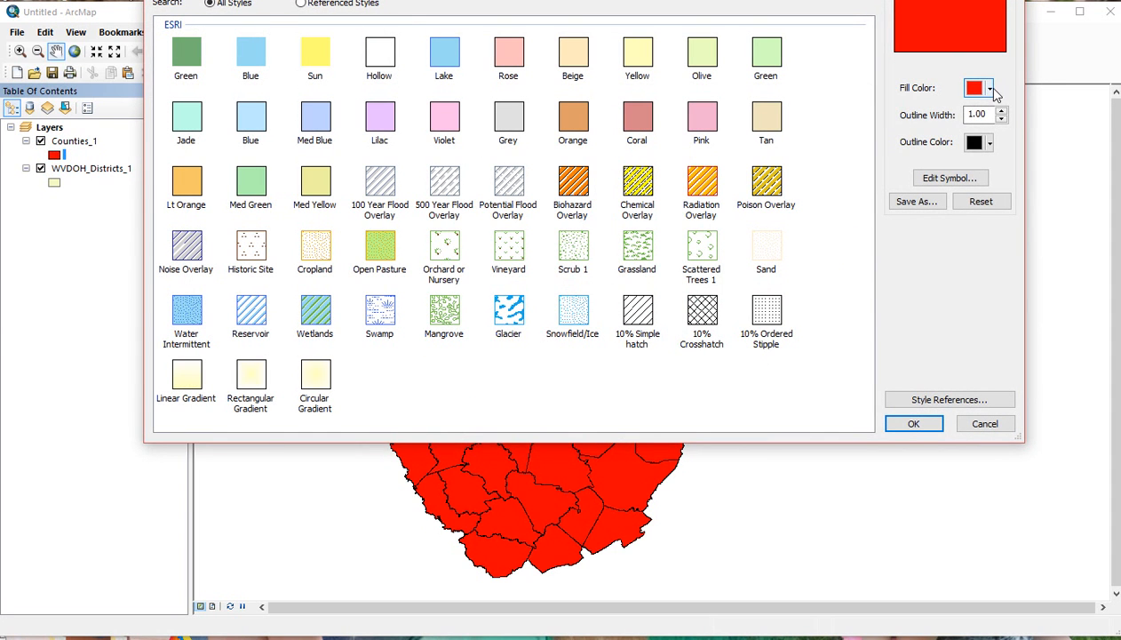
Remove the red fill from Counties_1 so the counties are hollow.
click(991, 89)
click(966, 114)
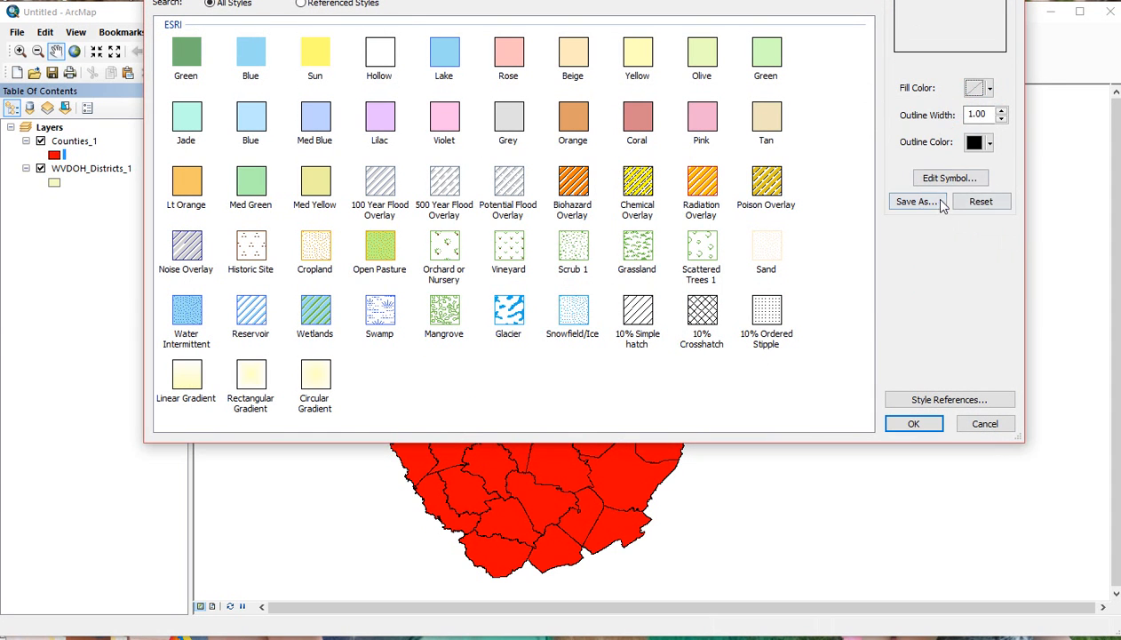
click(902, 424)
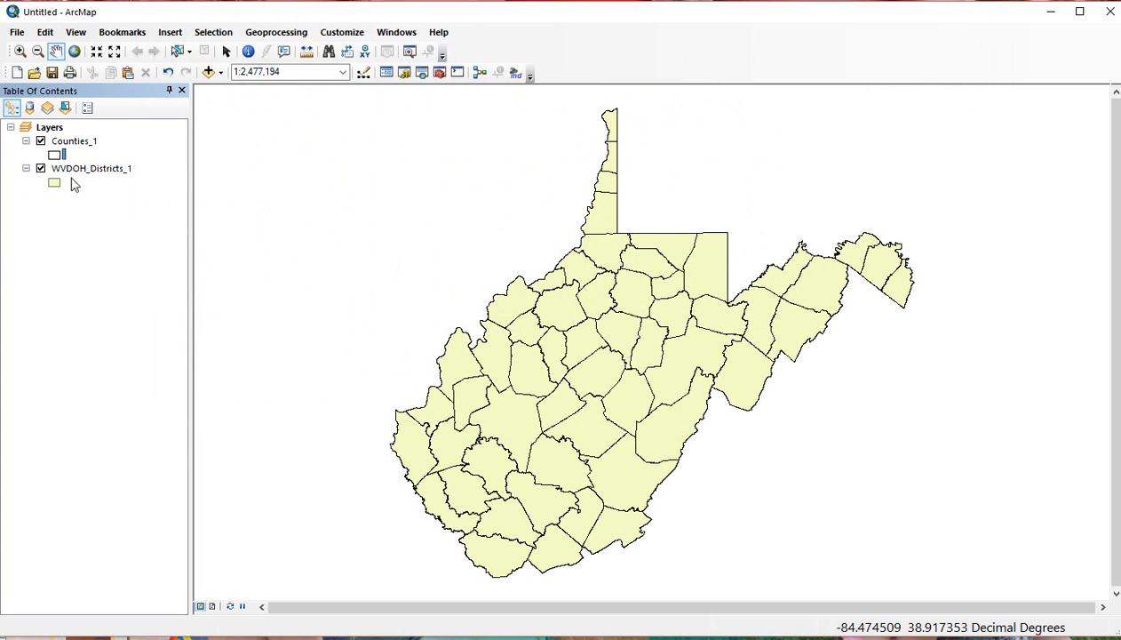
Make WVDOH_Districts_1 hollow with thick red outlines.
click(55, 183)
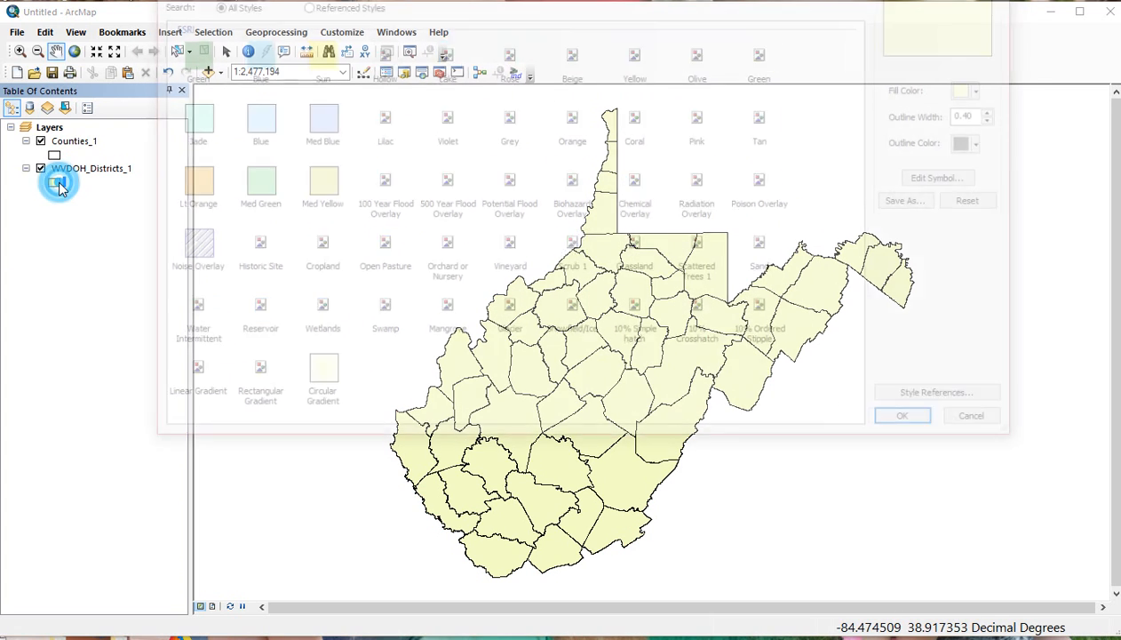
click(989, 89)
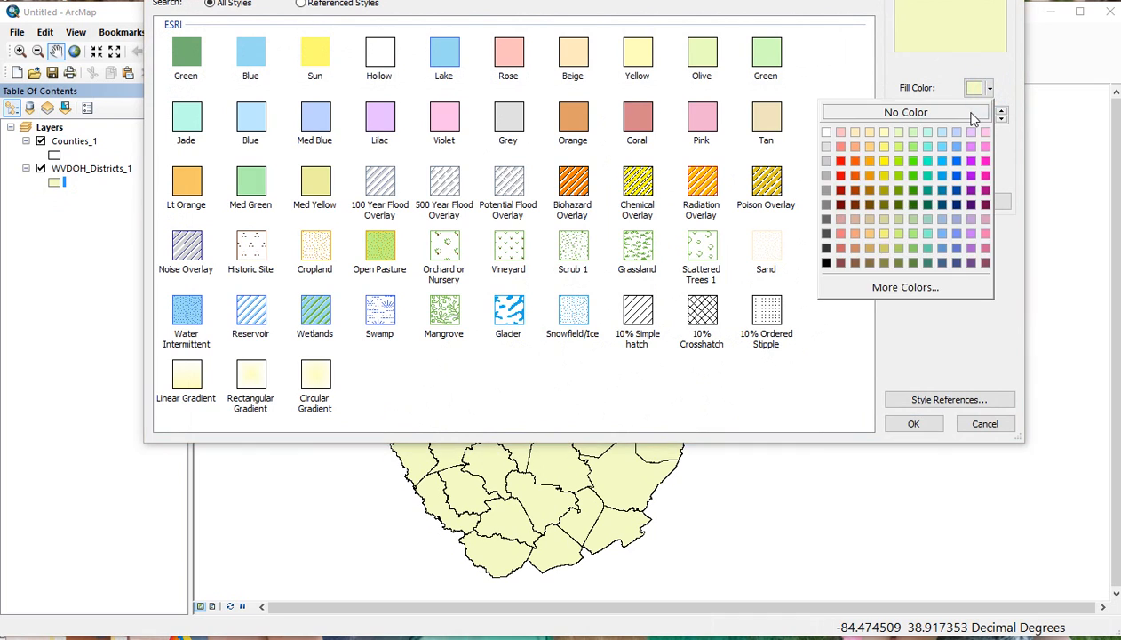
click(968, 114)
click(989, 143)
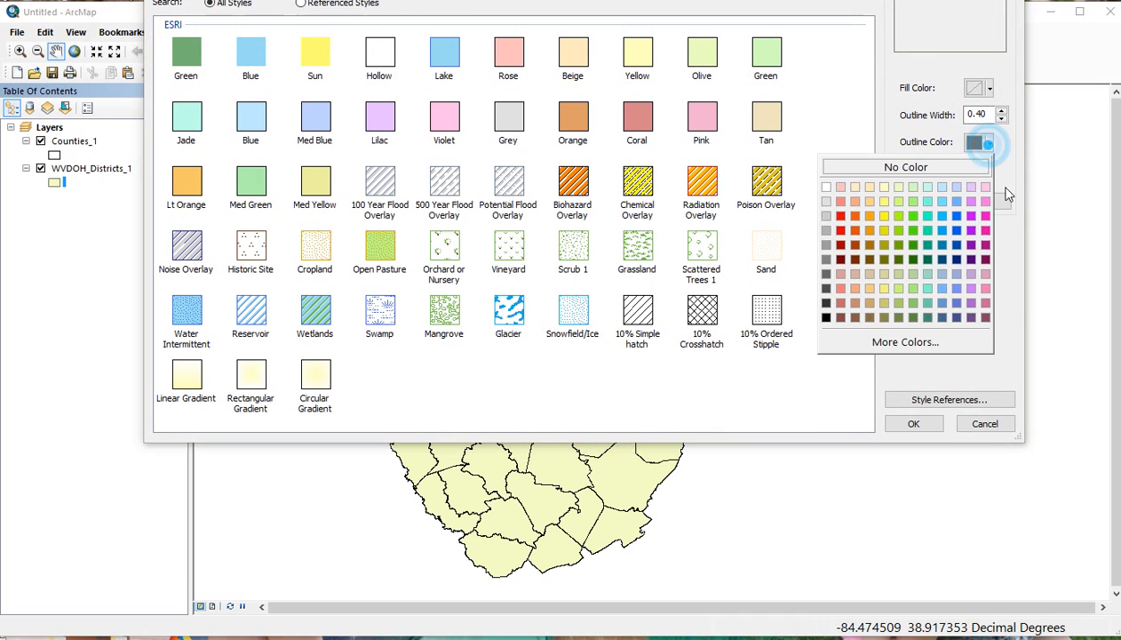
click(840, 215)
click(1001, 114)
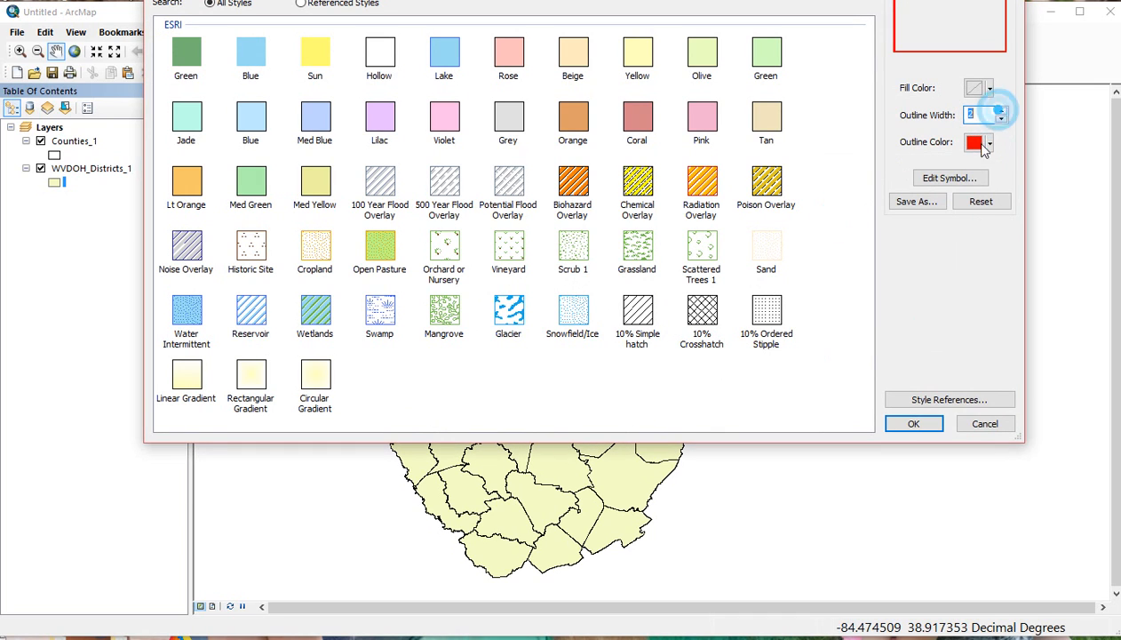
click(913, 423)
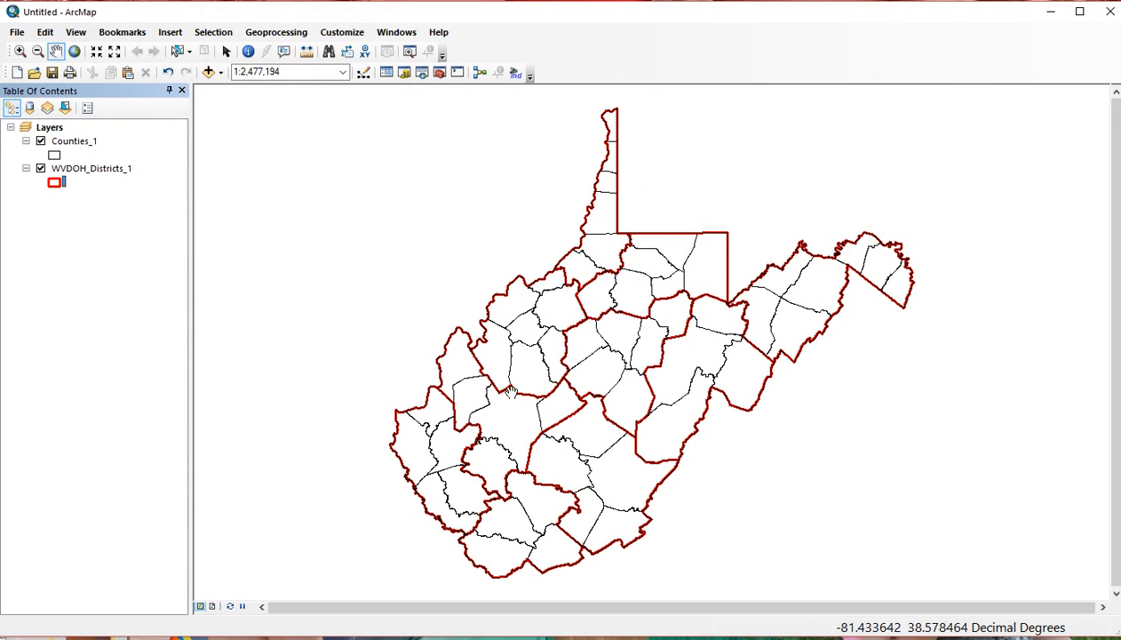
right_click(96, 166)
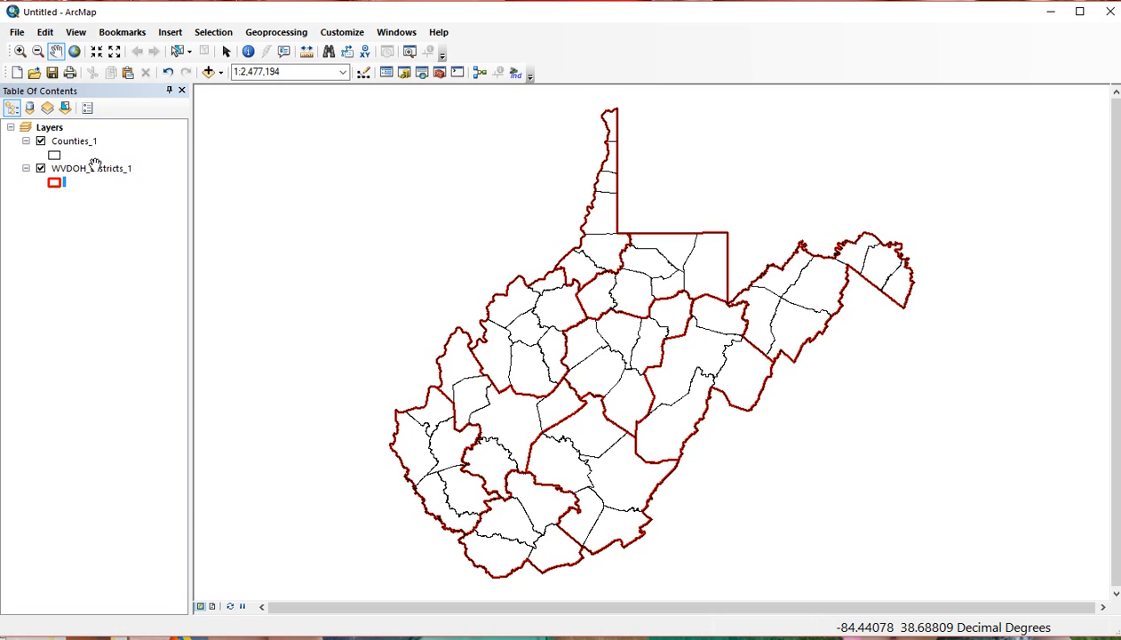
Zoom in on a northern junction of county and district boundaries.
click(20, 51)
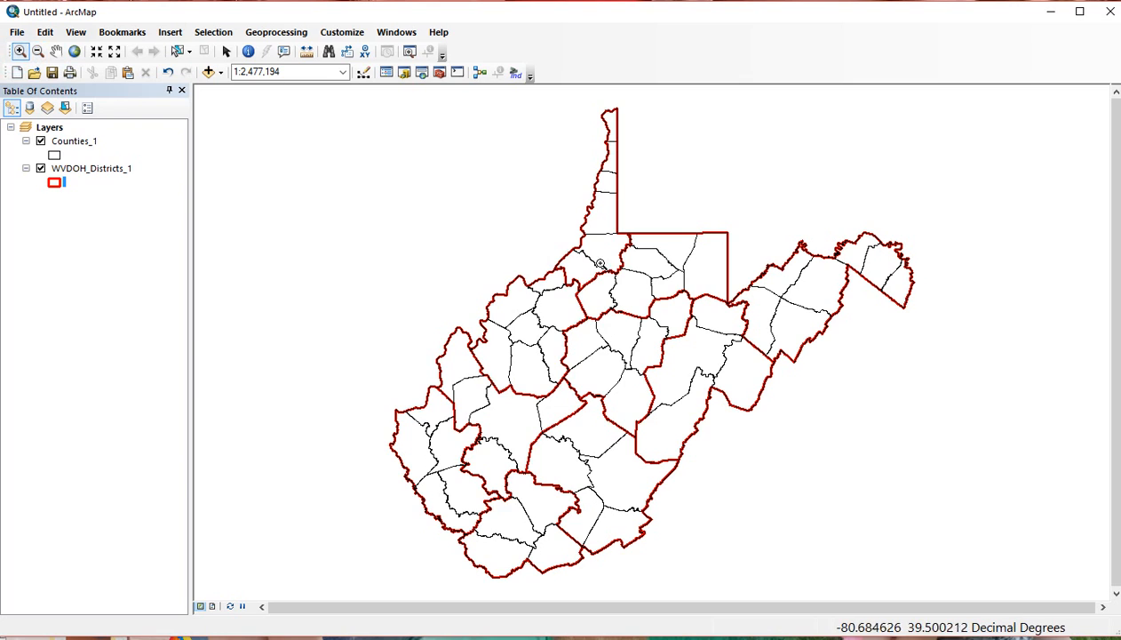
click(596, 258)
click(506, 195)
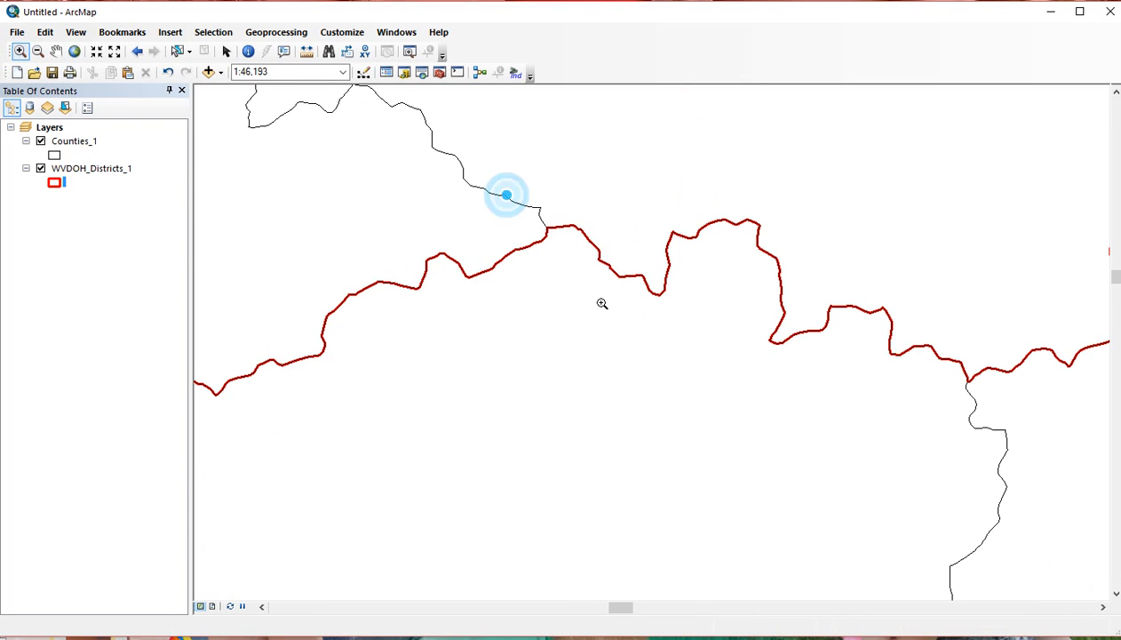
click(522, 191)
drag(471, 230, 688, 395)
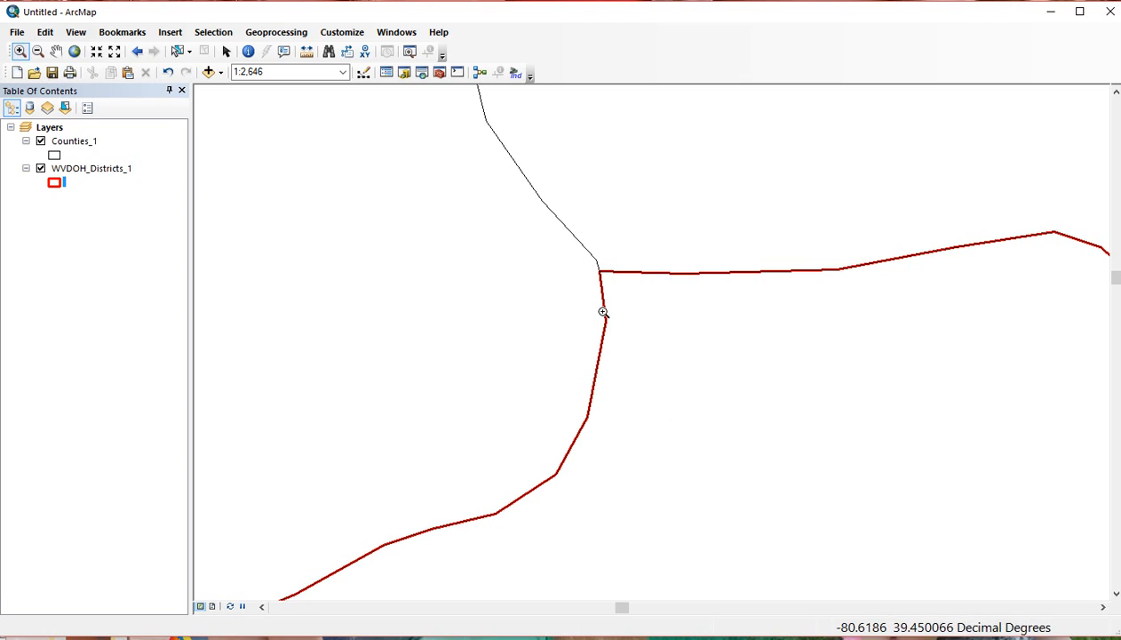
Move WVDOH_Districts_1 above Counties_1 and back, then open the Counties_1 symbol selector.
click(105, 168)
drag(105, 170, 100, 135)
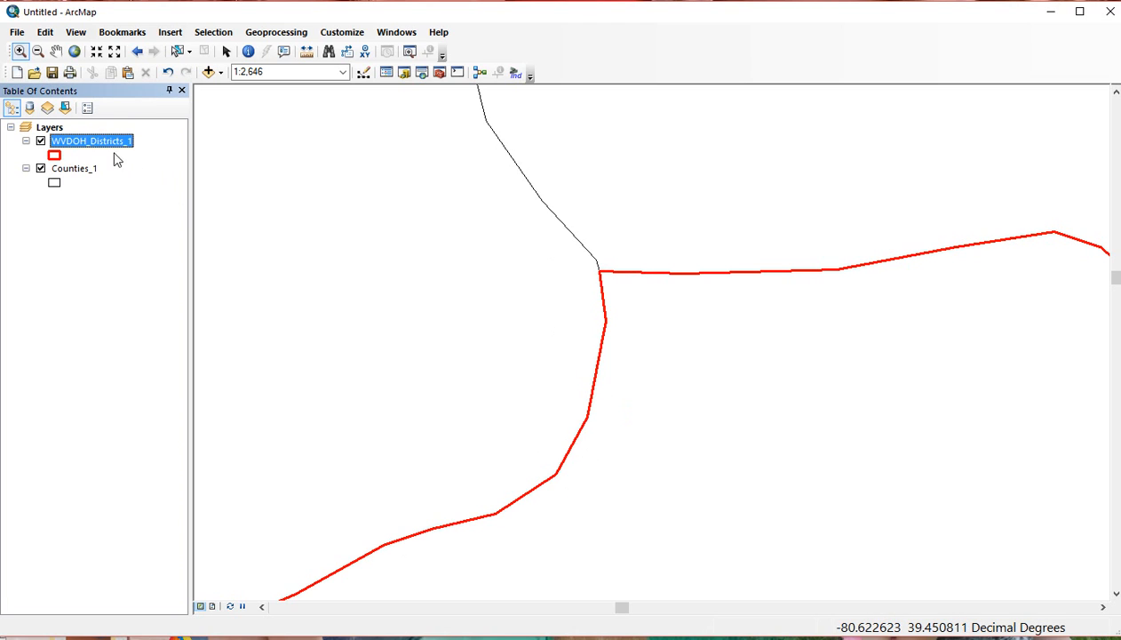
drag(98, 139, 121, 220)
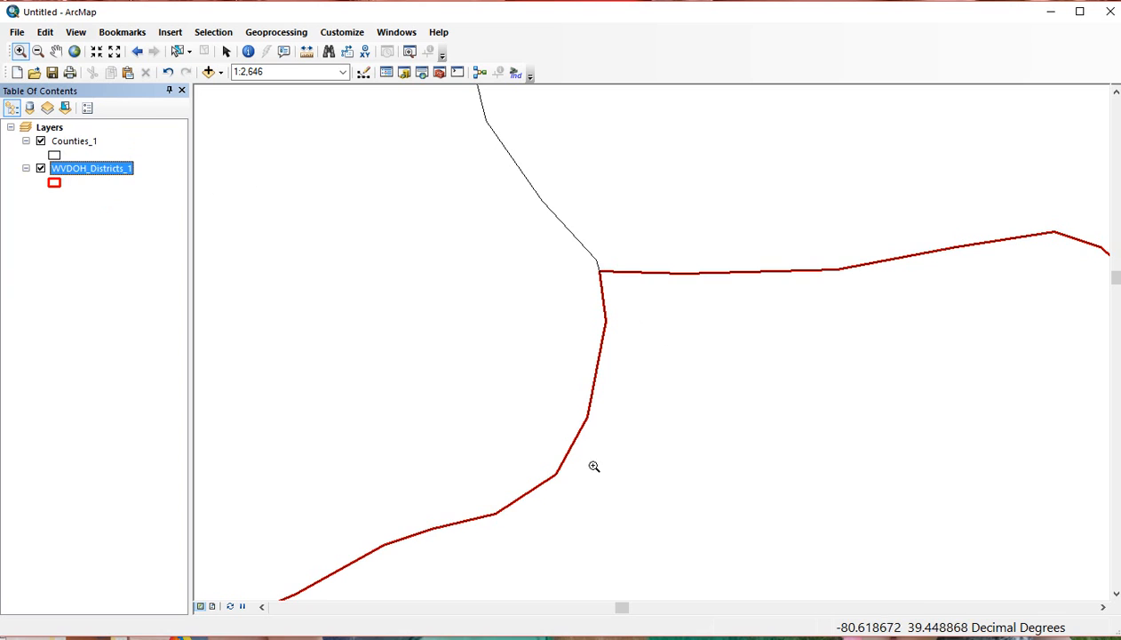
click(54, 156)
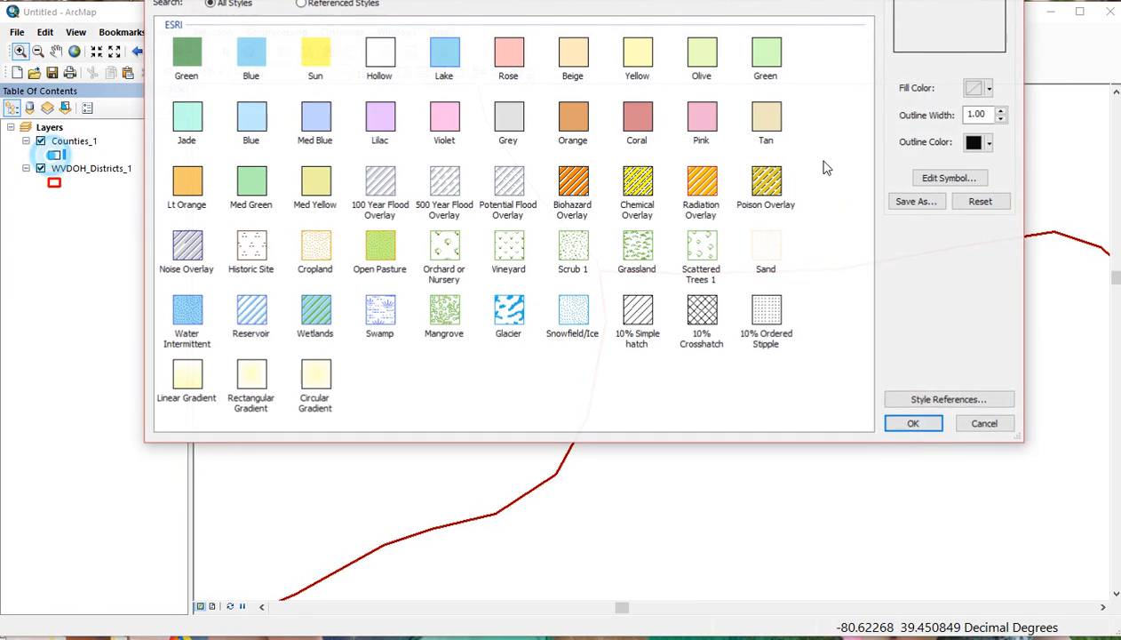
Try pale yellow as the Counties_1 outline colour.
click(989, 142)
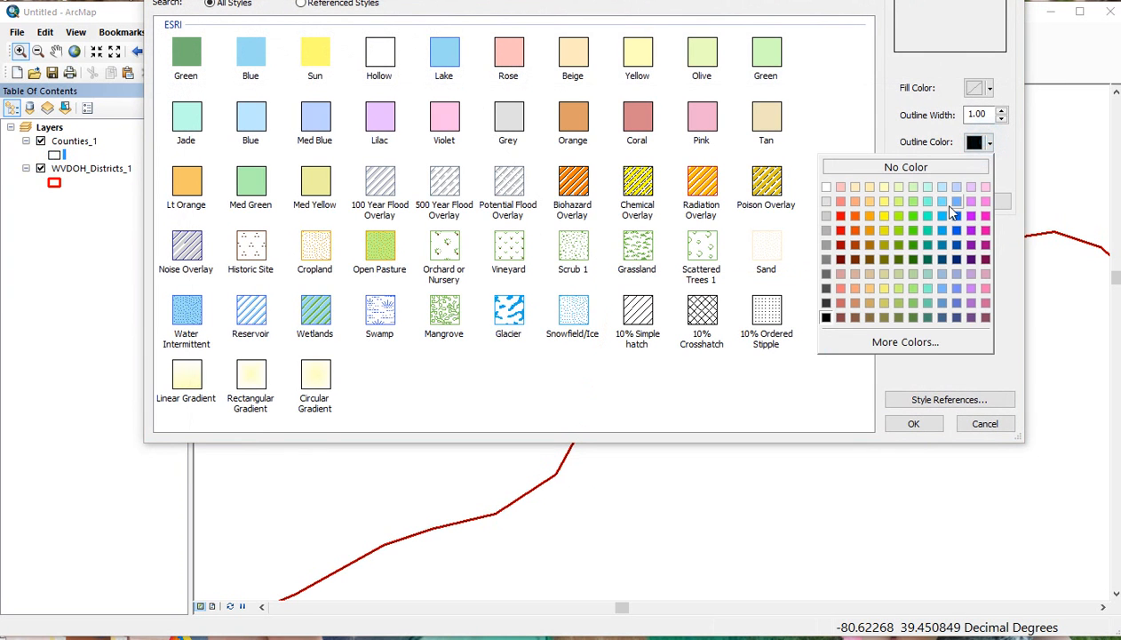
click(881, 206)
click(915, 424)
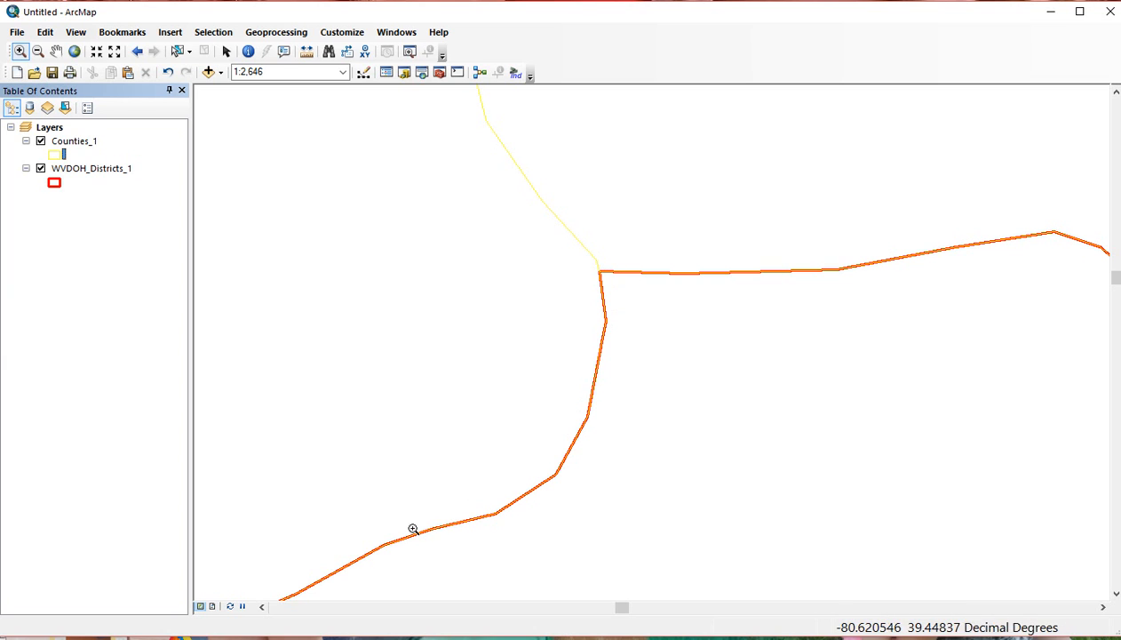
Restore black county outlines and zoom to the full extent of West Virginia.
click(62, 156)
click(981, 144)
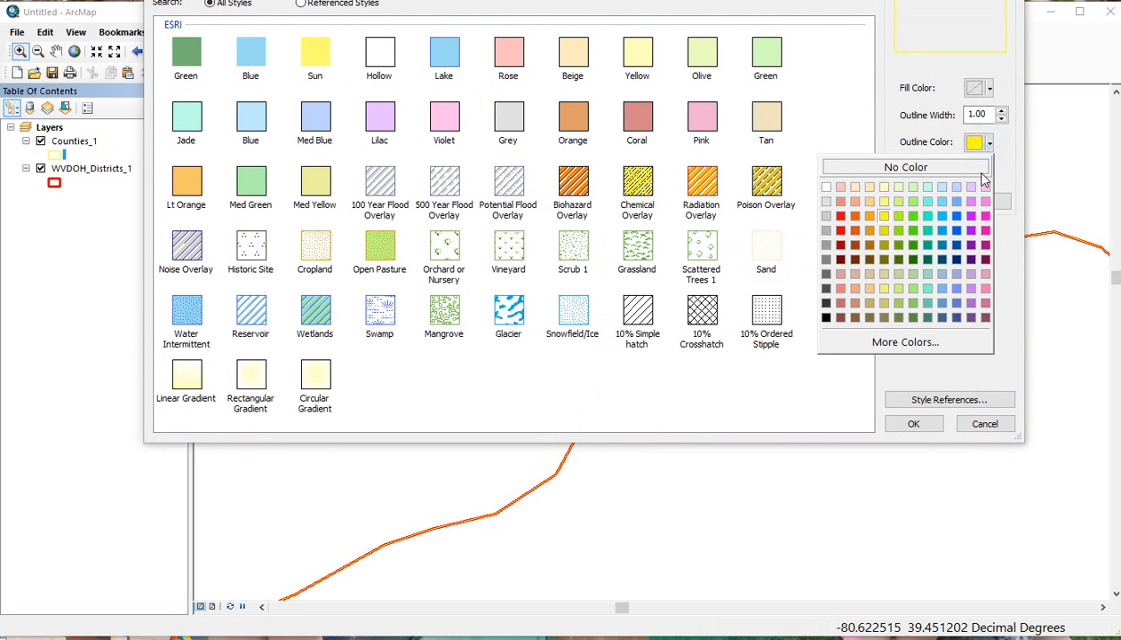
click(826, 317)
click(913, 424)
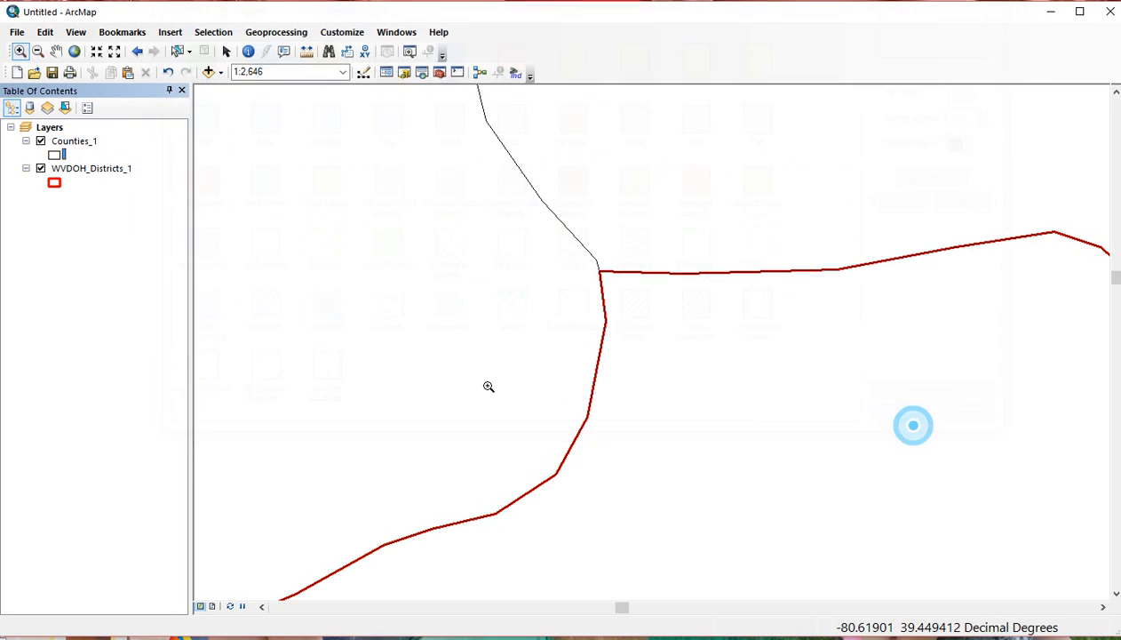
click(74, 51)
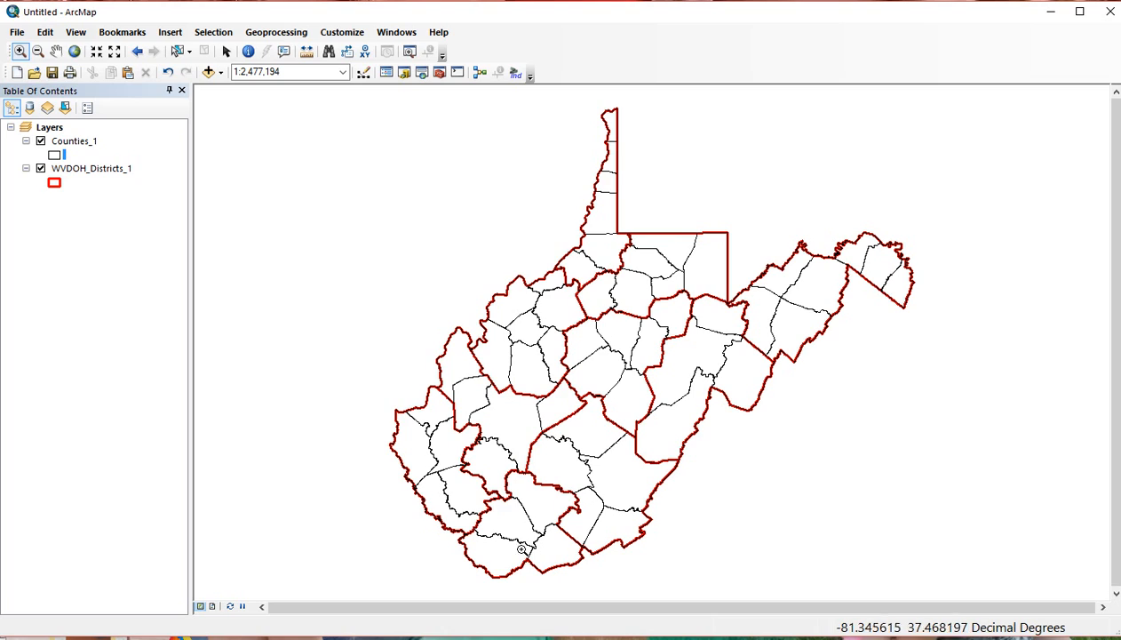
Zoom into the northern panhandle base, return to full extent, then switch to layout view.
click(199, 606)
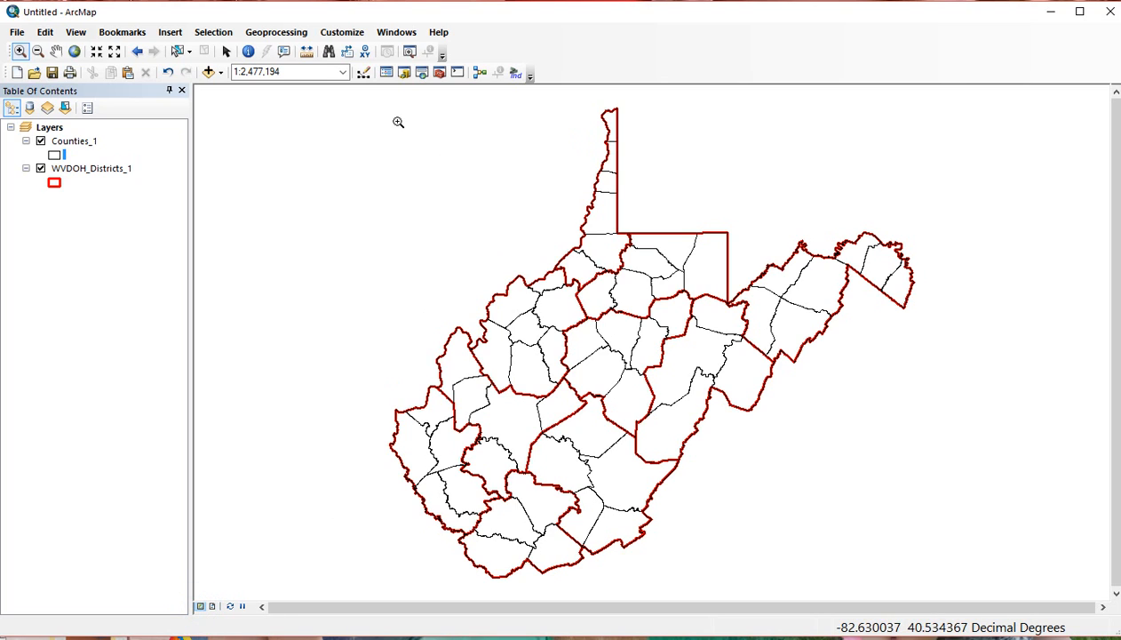
drag(575, 223, 741, 322)
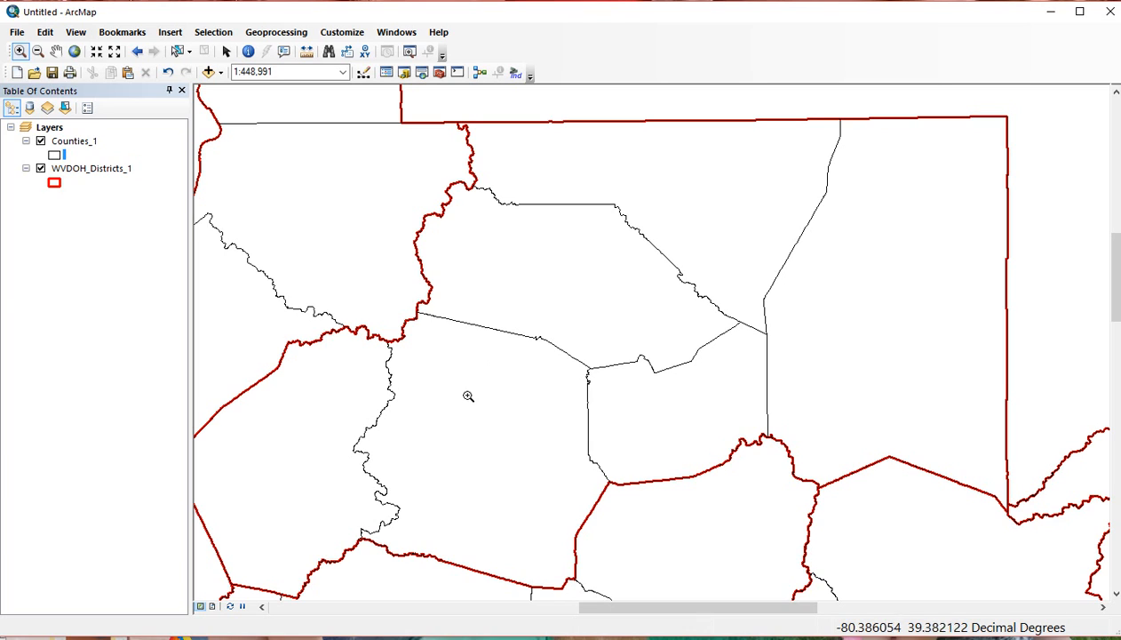
click(74, 51)
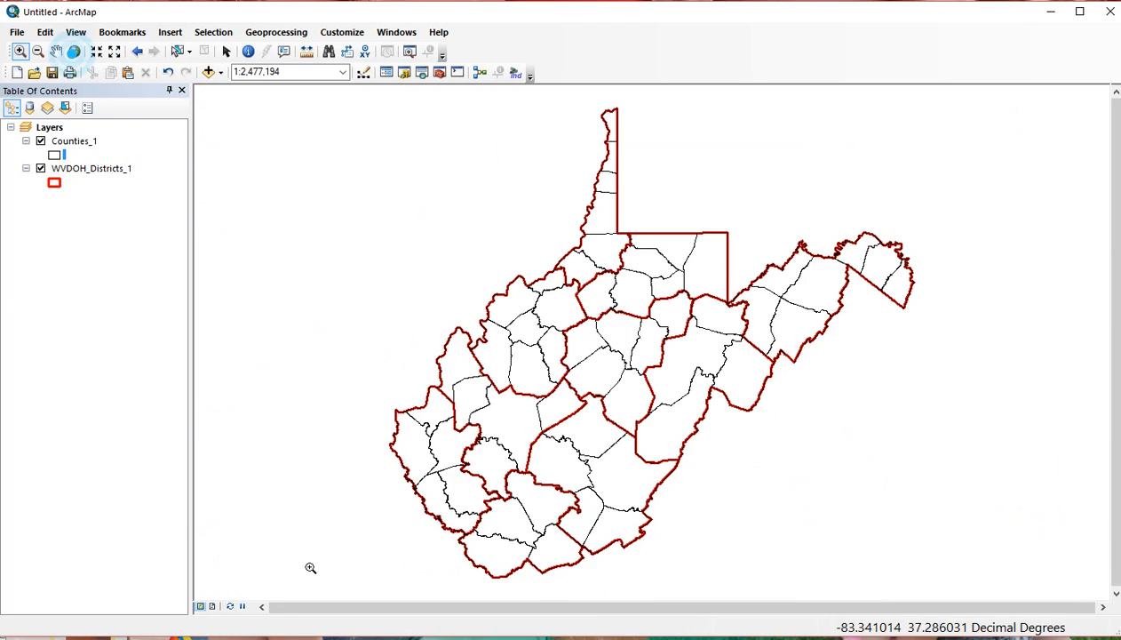
click(212, 606)
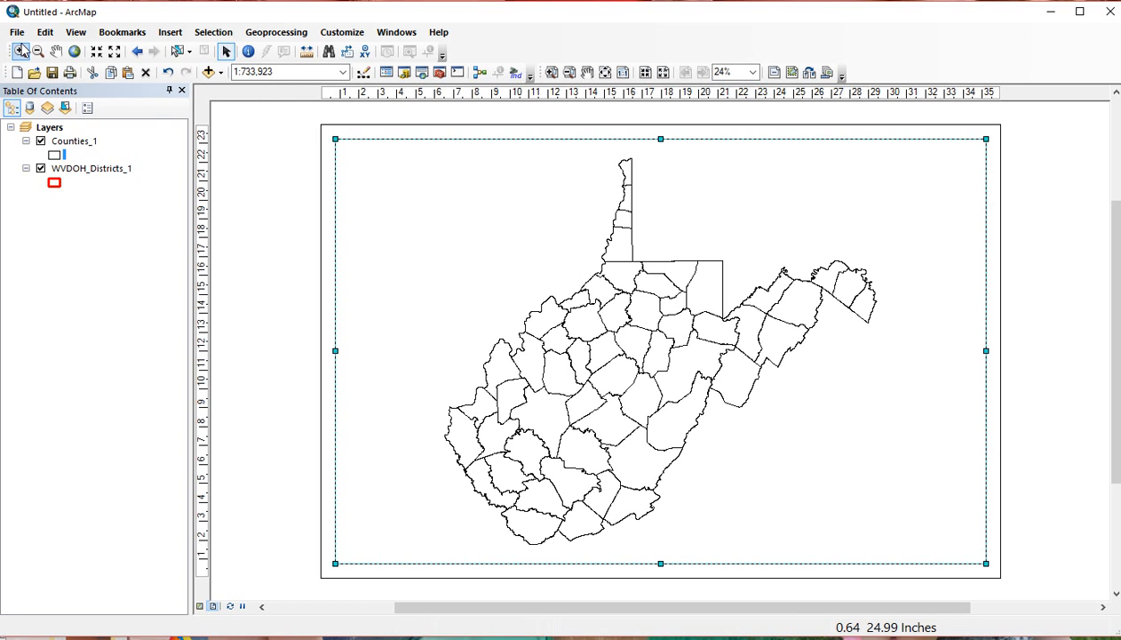
Magnify the layout near the northern panhandle, refit to full extent, and return to data view.
click(20, 51)
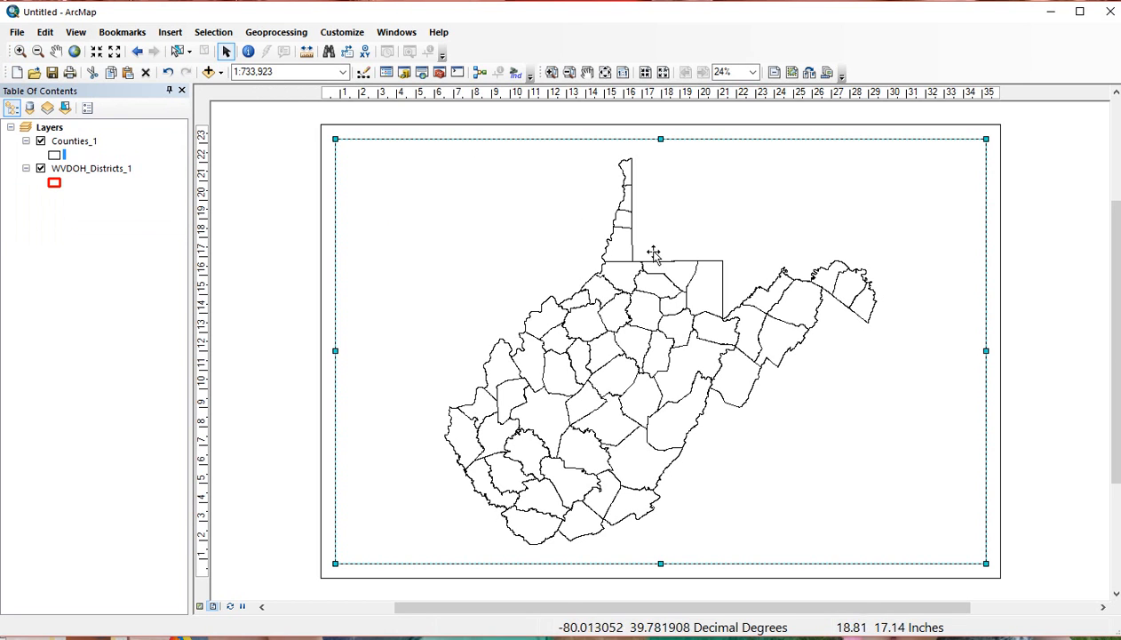
click(591, 240)
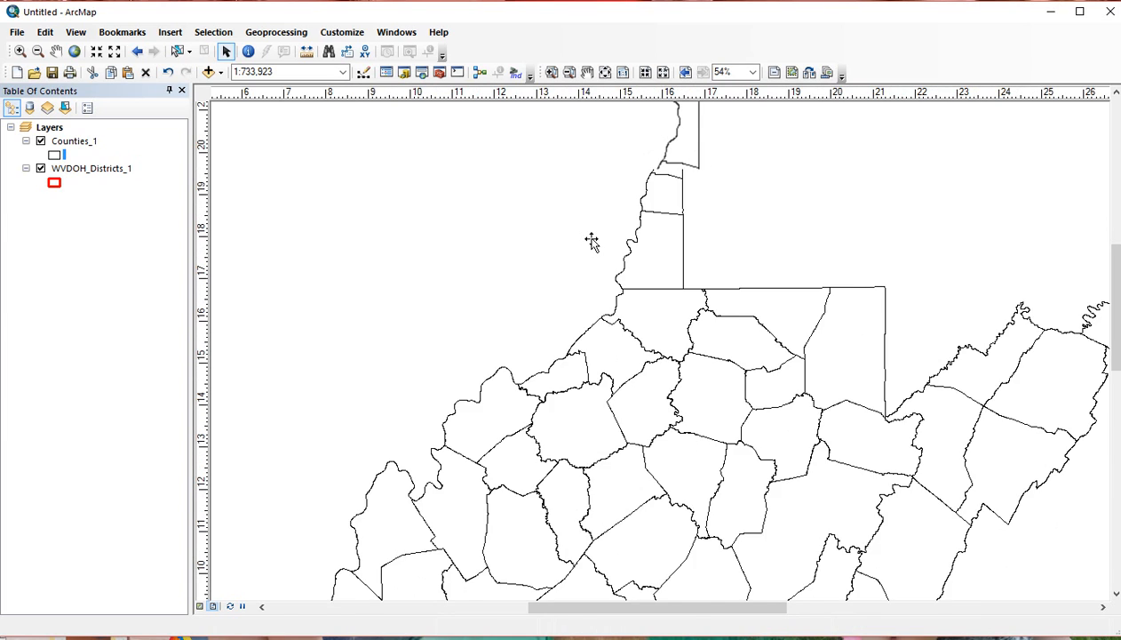
scroll(593, 241, up, 2)
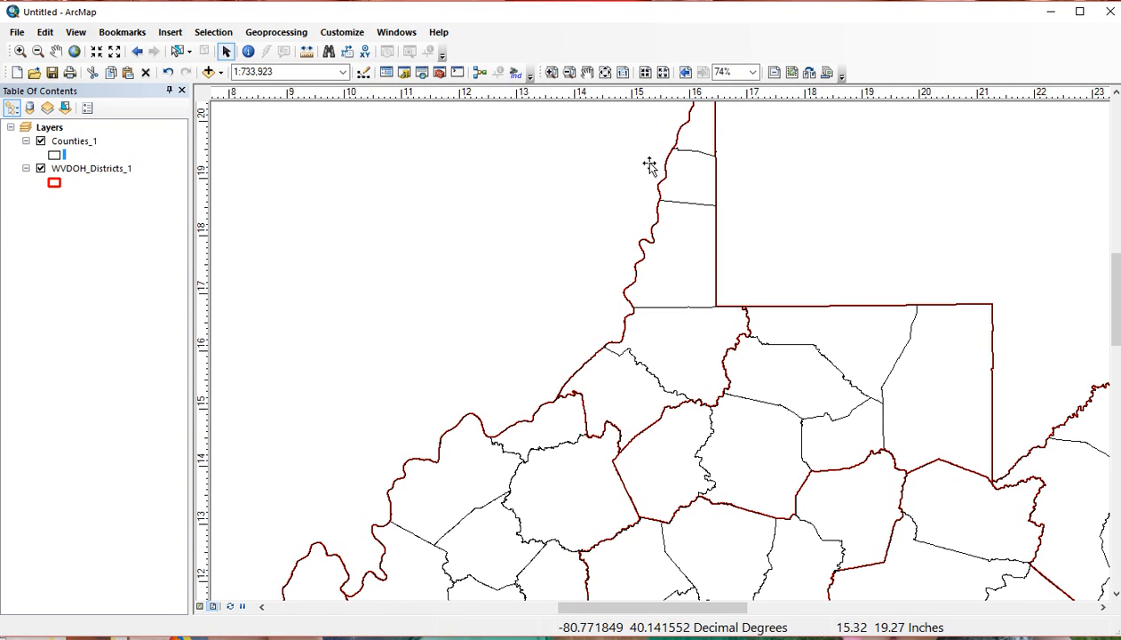
scroll(649, 166, up, 2)
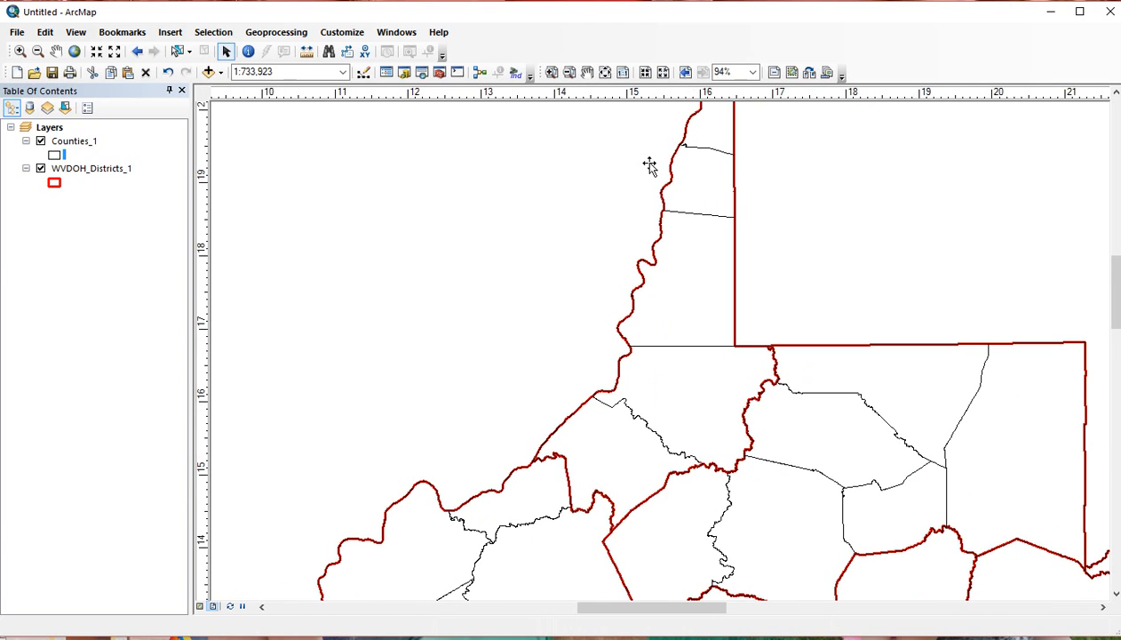
scroll(649, 166, up, 1)
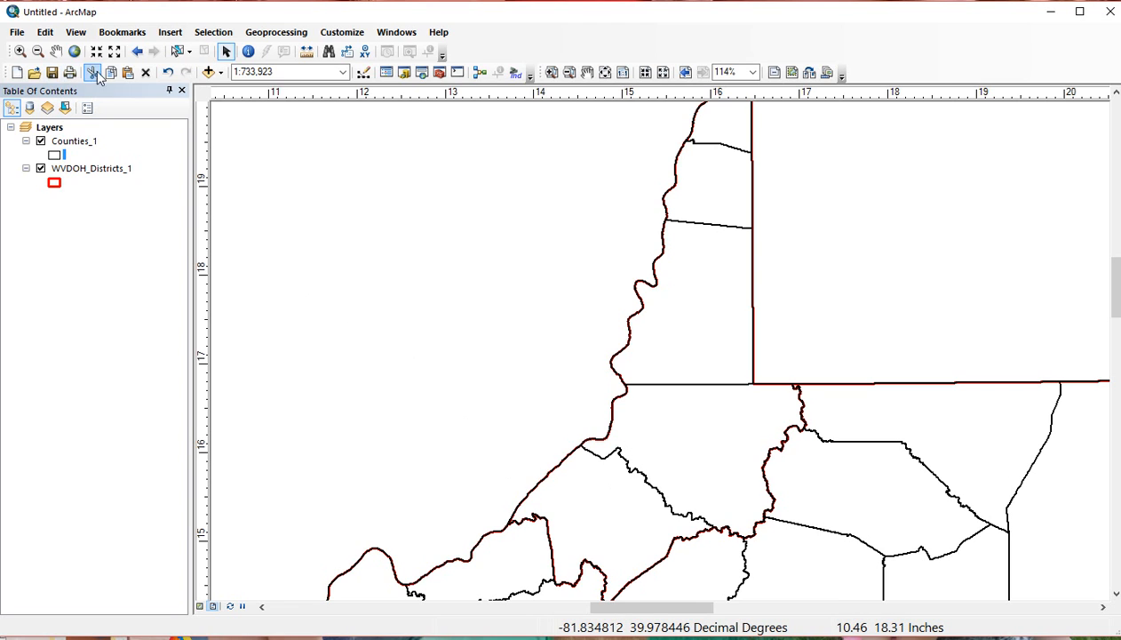
click(74, 50)
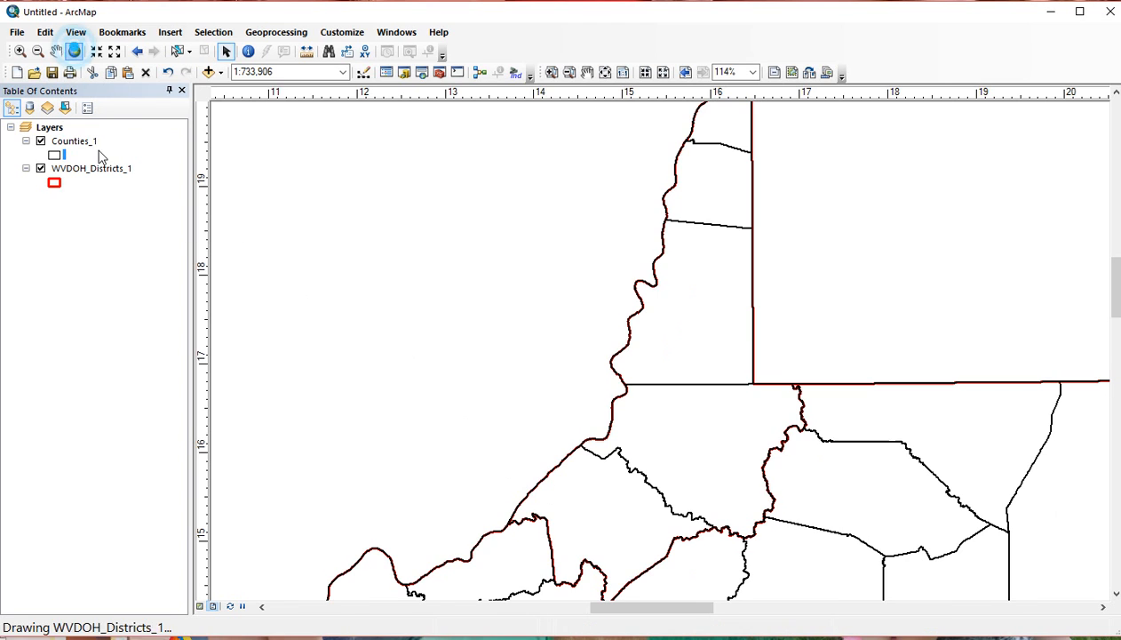
click(200, 605)
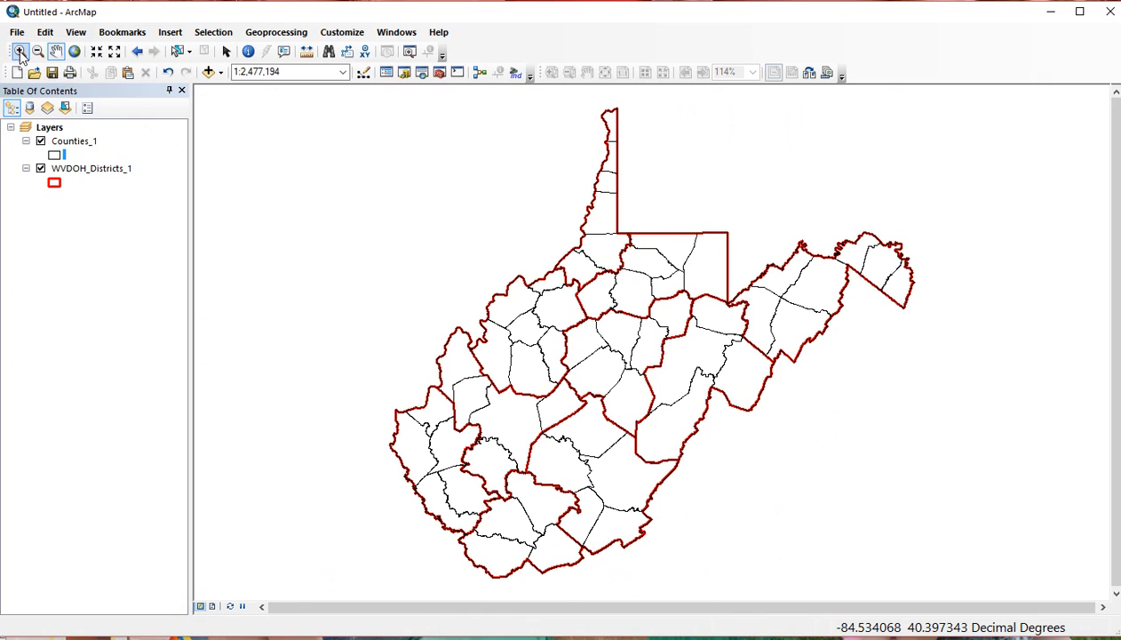
click(19, 52)
drag(565, 244, 935, 510)
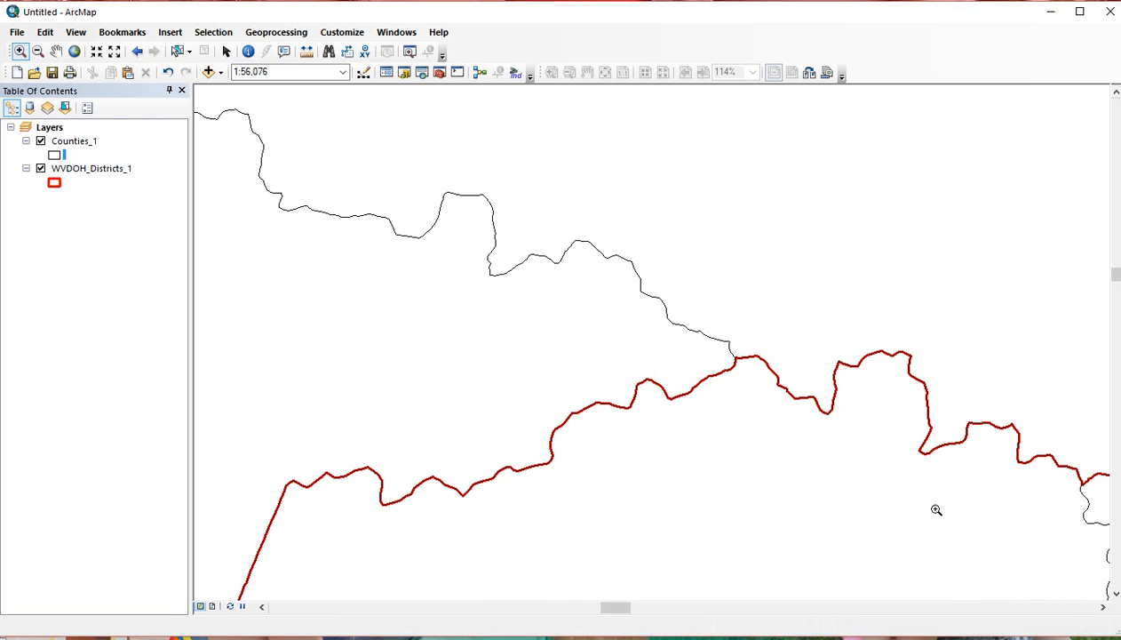
drag(523, 219, 865, 490)
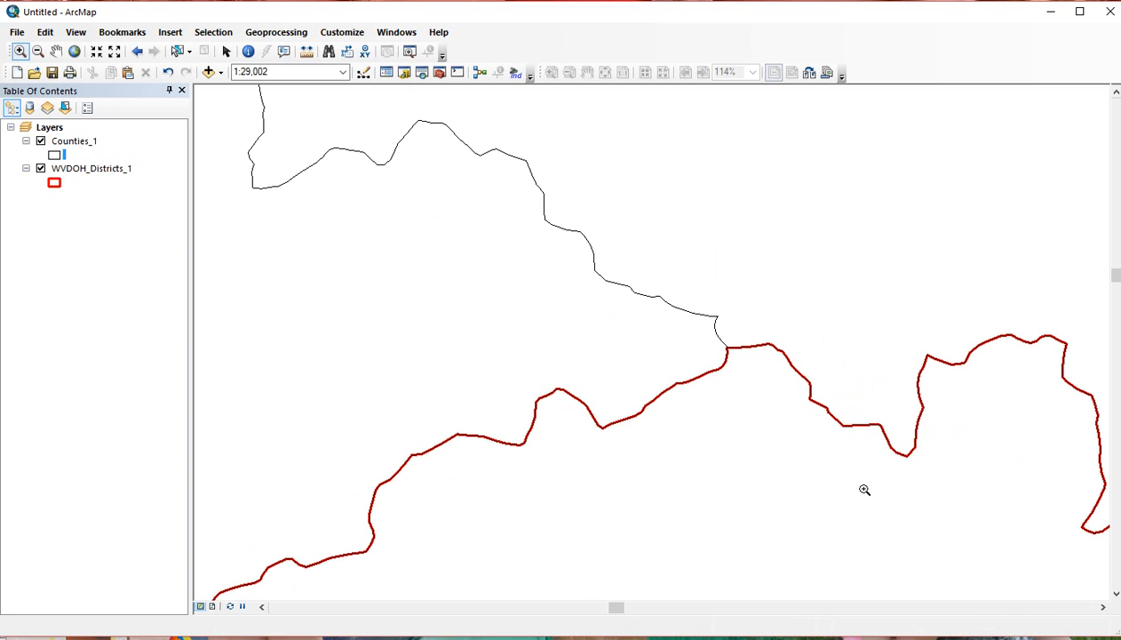
drag(475, 200, 873, 490)
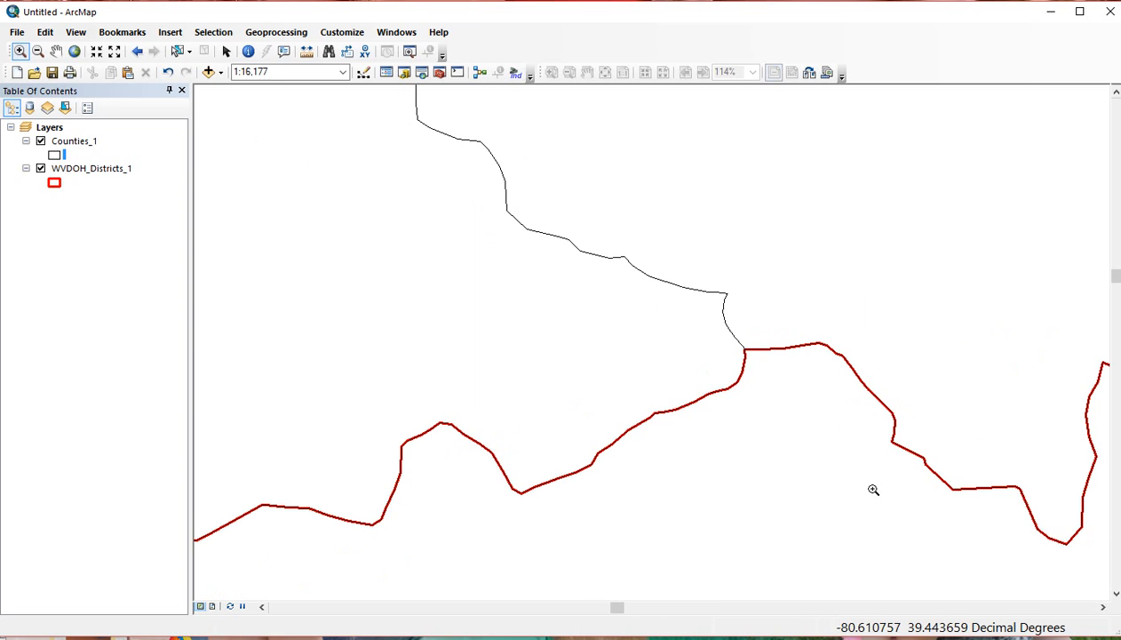
click(74, 51)
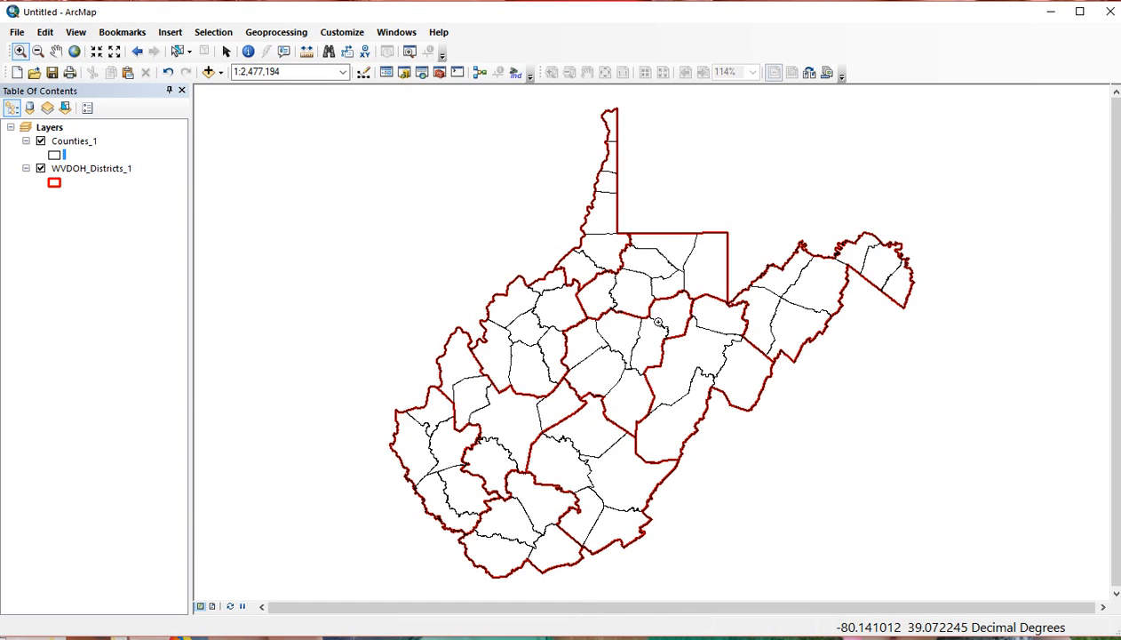